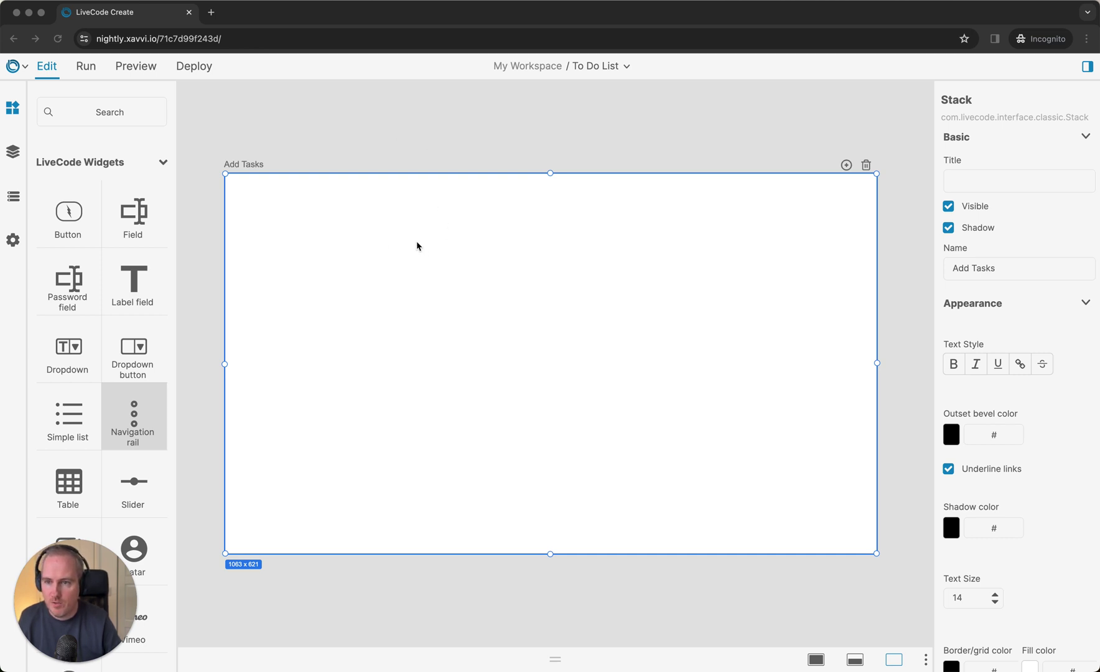
Open the My Tasks card from the Project browser and return to the LiveCode Widgets palette.
{"action": "left_click", "coordinate": [13, 158]}
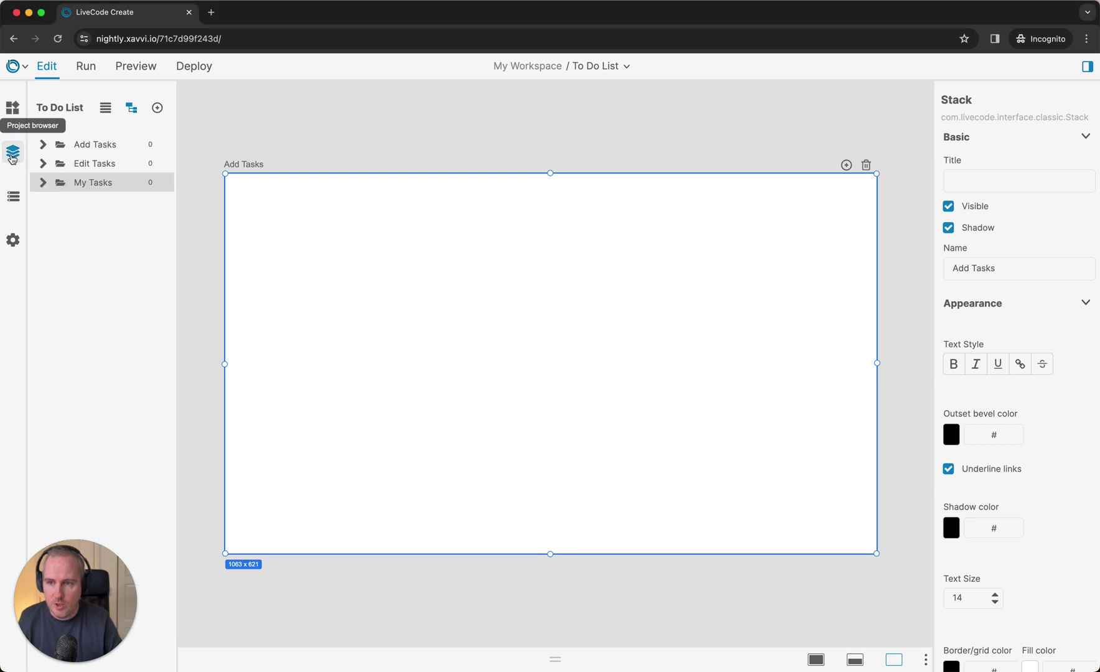
{"action": "left_click", "coordinate": [60, 188]}
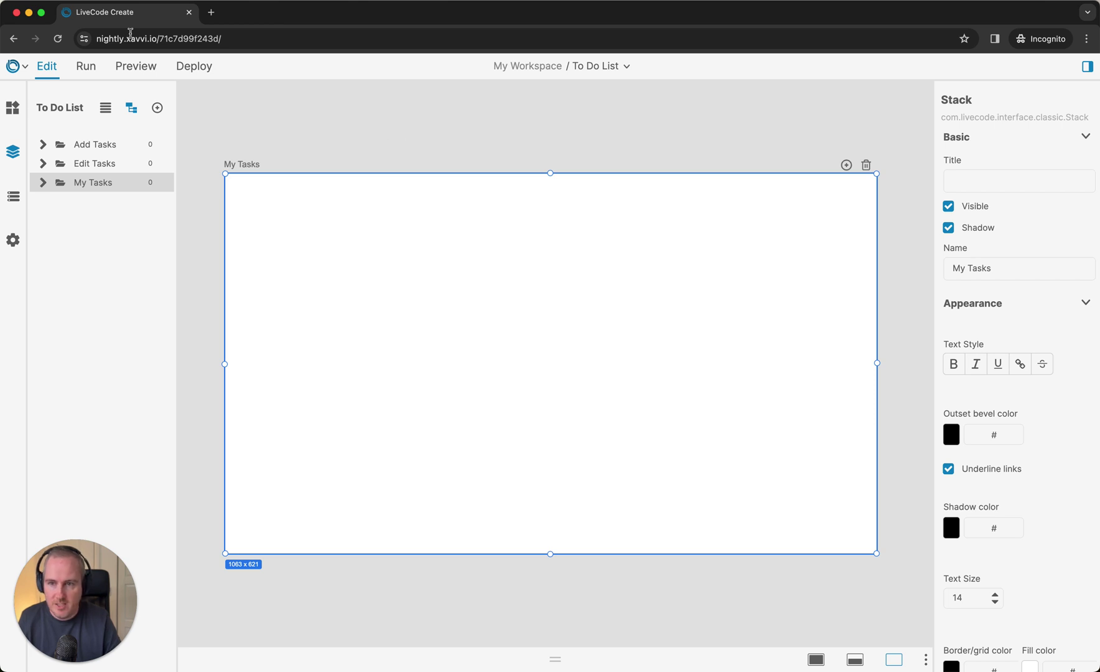
{"action": "left_click", "coordinate": [12, 111]}
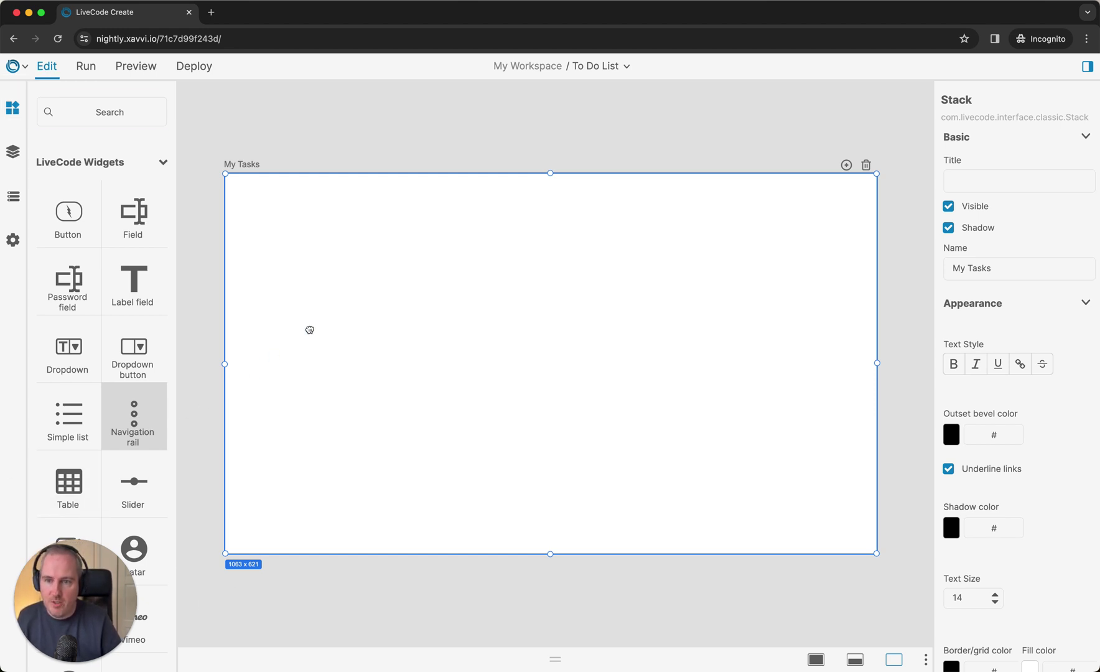
Place a Navigation rail on the card's left edge and stretch it to the card's bottom.
{"action": "left_click", "coordinate": [310, 333]}
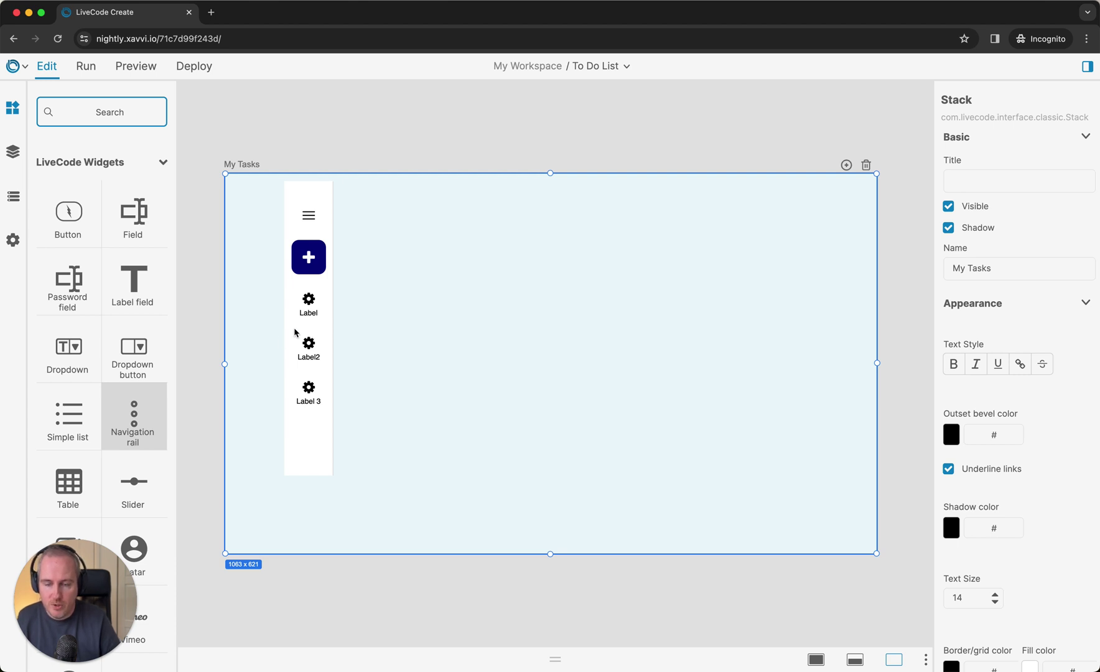
{"action": "left_click", "coordinate": [326, 278]}
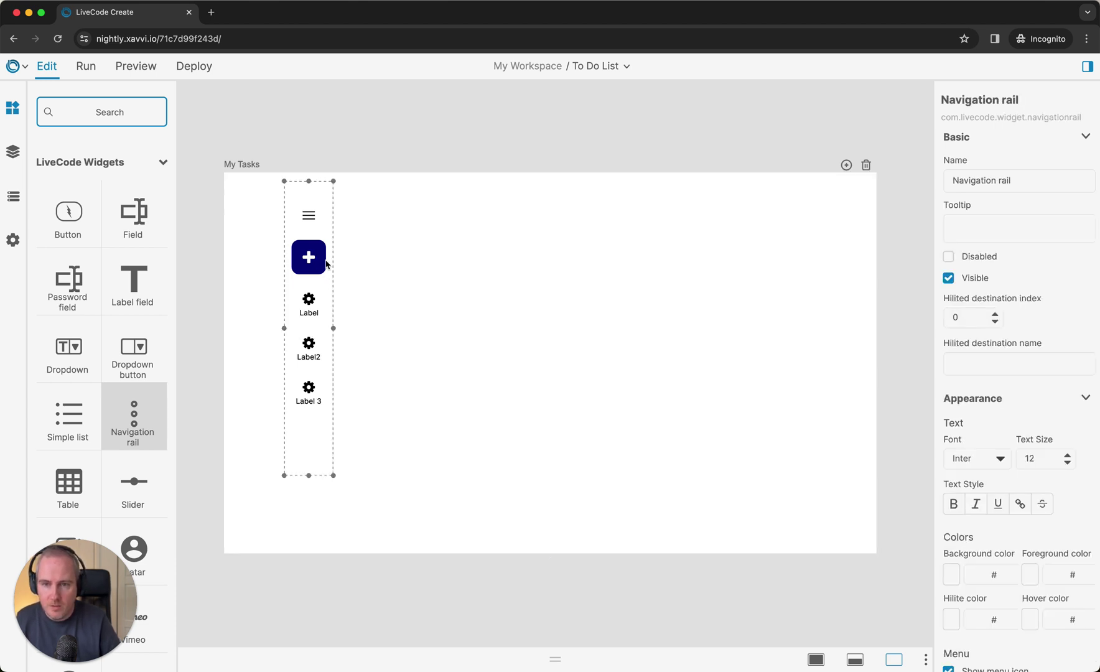
{"action": "left_click_drag", "start_coordinate": [319, 260], "coordinate": [256, 251]}
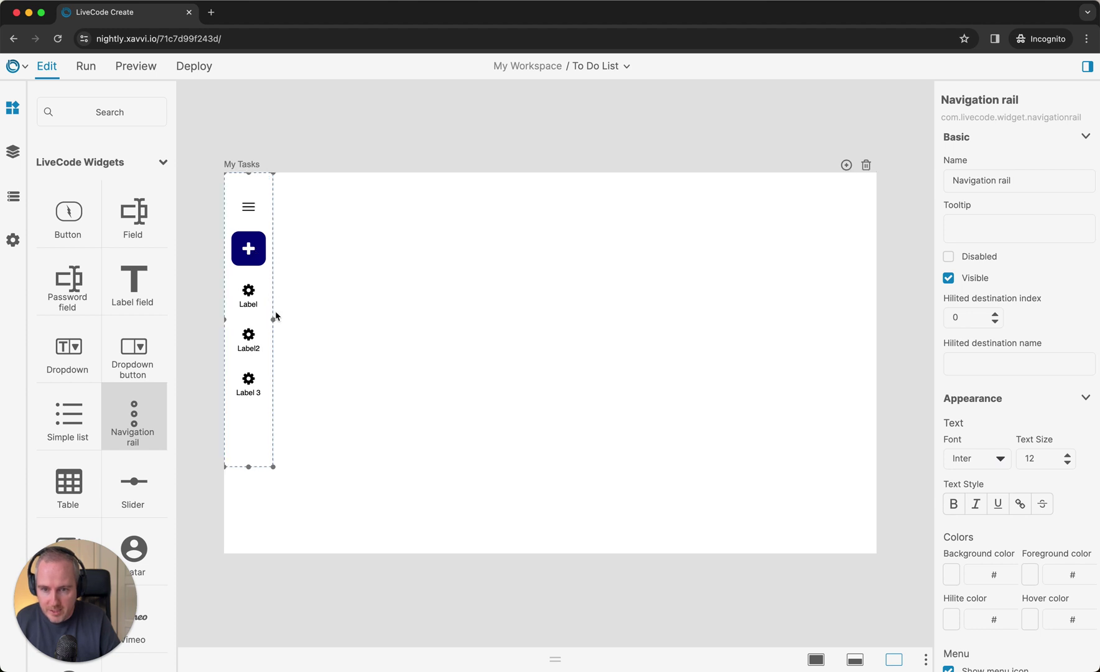
{"action": "left_click", "coordinate": [249, 471]}
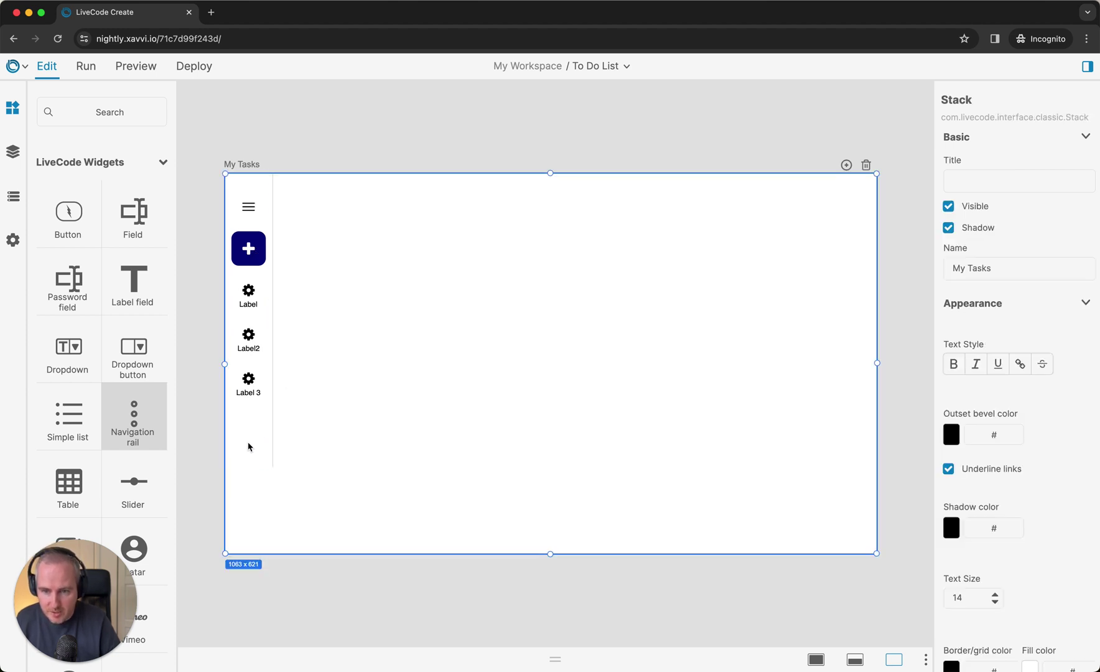
{"action": "left_click", "coordinate": [255, 364]}
{"action": "left_click_drag", "start_coordinate": [248, 467], "coordinate": [243, 555]}
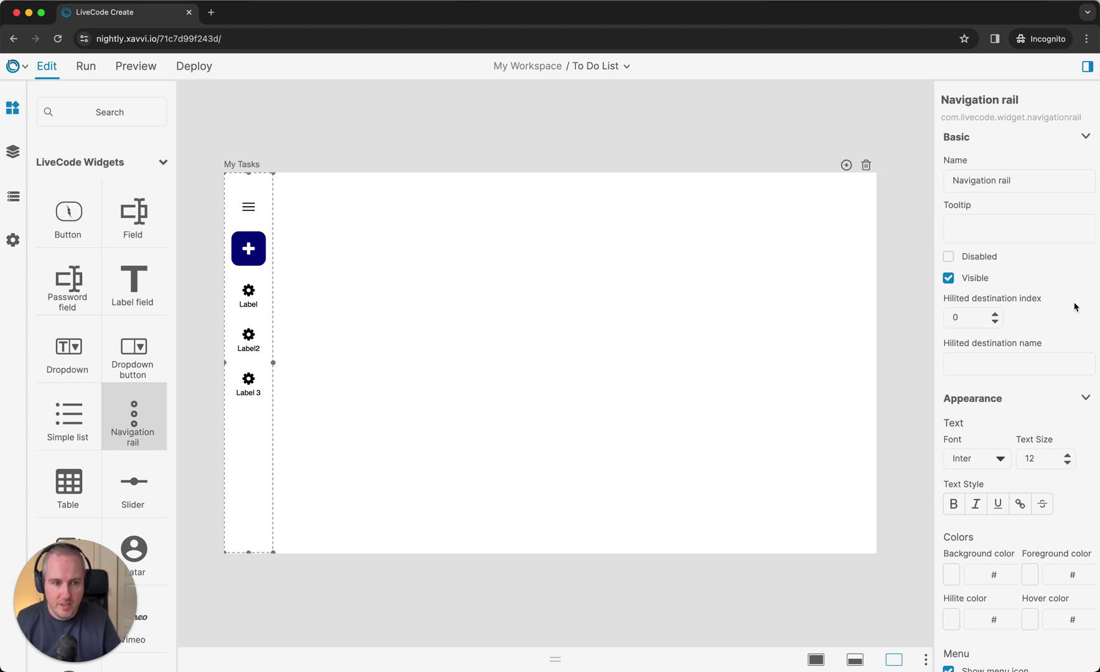
Uncheck Show menu icon in the Navigation rail's Menu properties.
{"action": "scroll", "coordinate": [1073, 306], "scroll_direction": "down", "scroll_amount": 3}
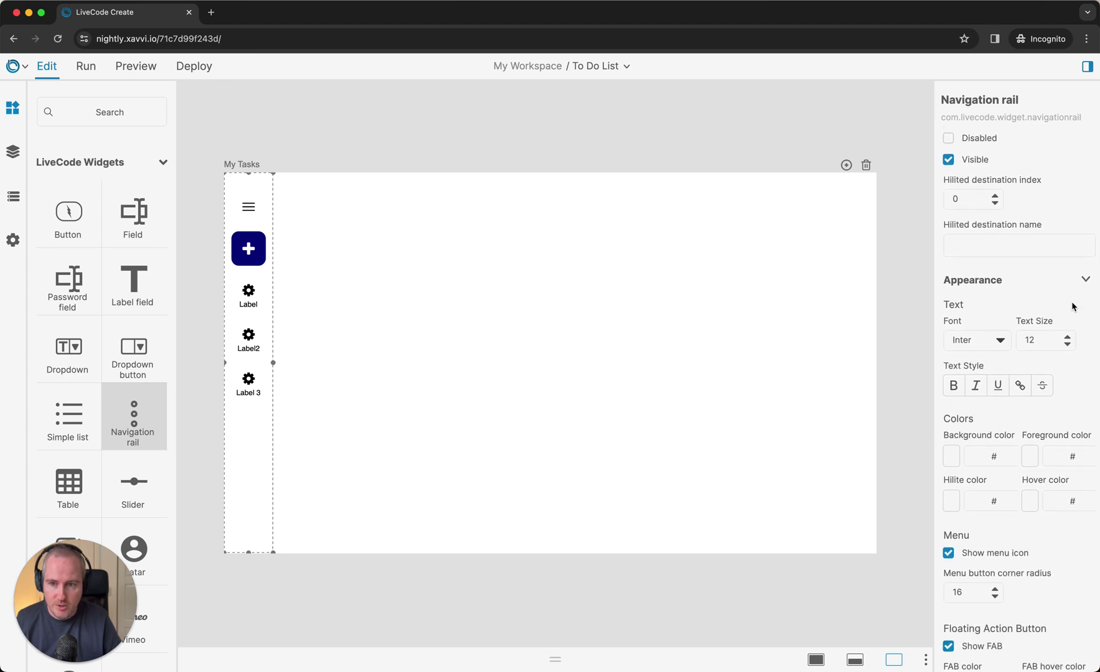
{"action": "scroll", "coordinate": [1071, 301], "scroll_direction": "down", "scroll_amount": 1}
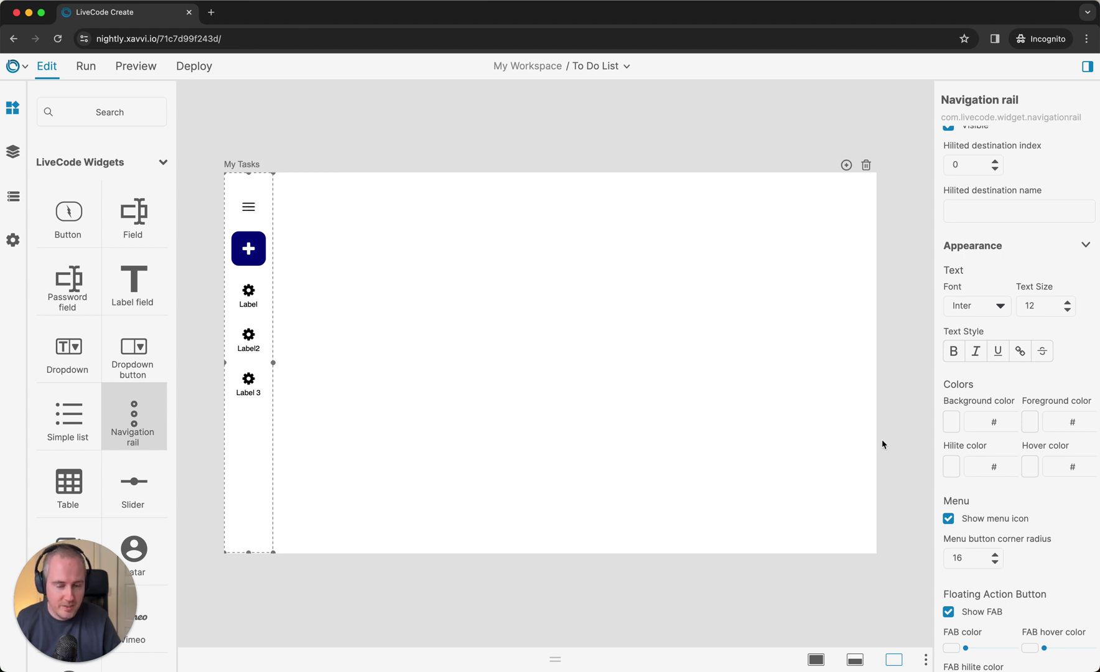
{"action": "scroll", "coordinate": [1034, 503], "scroll_direction": "down", "scroll_amount": 2}
{"action": "scroll", "coordinate": [1033, 503], "scroll_direction": "down", "scroll_amount": 2}
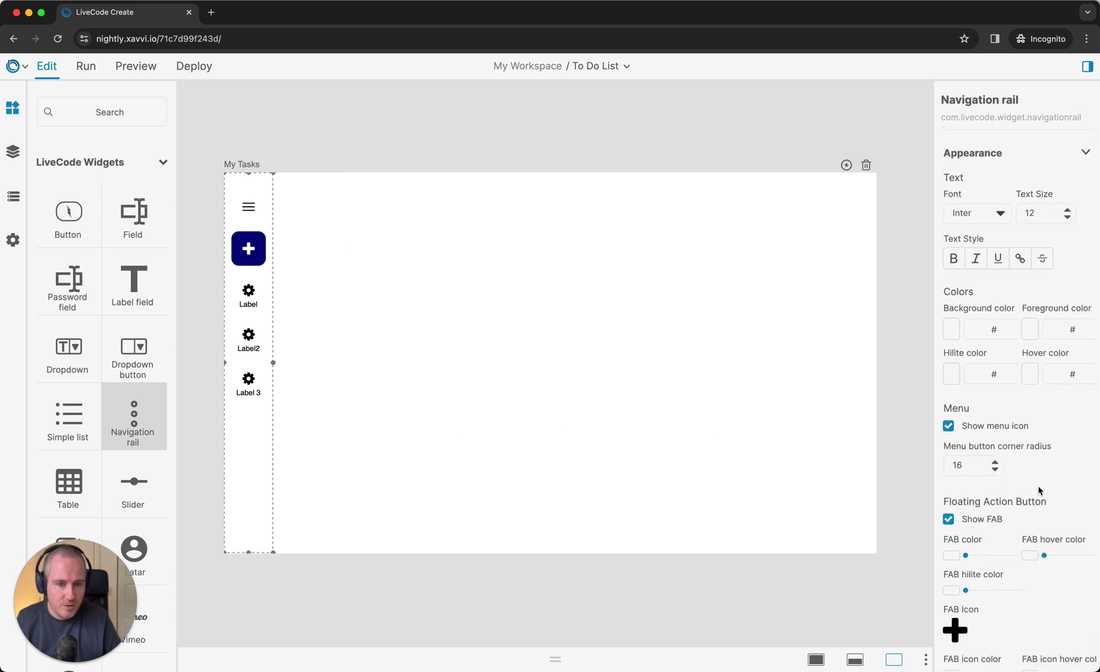
{"action": "left_click", "coordinate": [949, 427]}
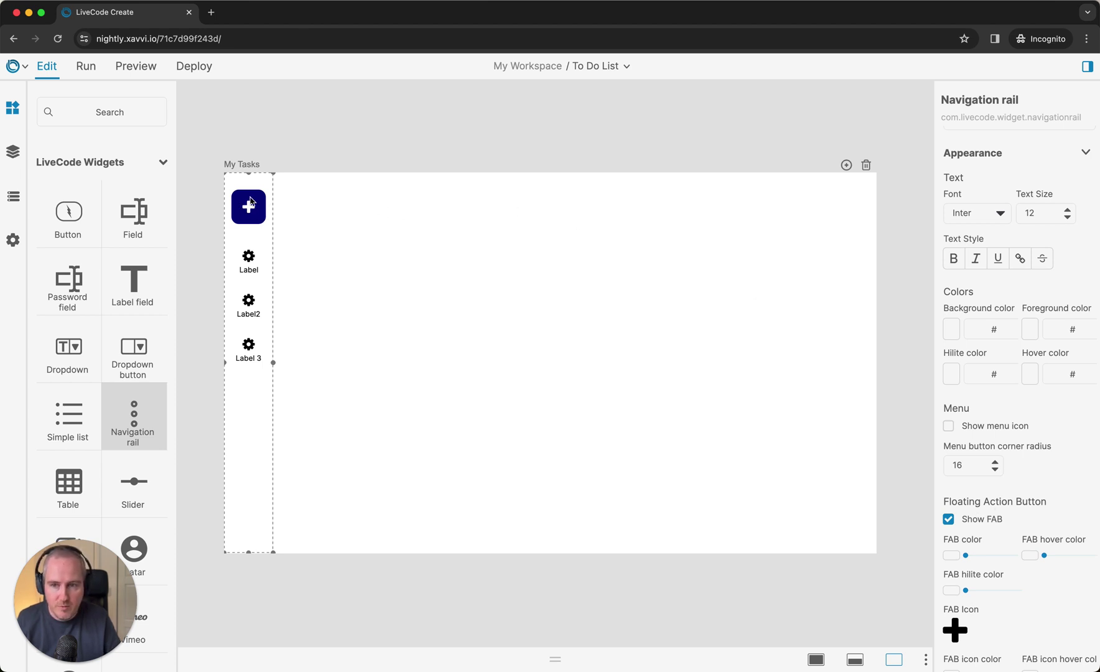
{"action": "scroll", "coordinate": [1013, 513], "scroll_direction": "down", "scroll_amount": 2}
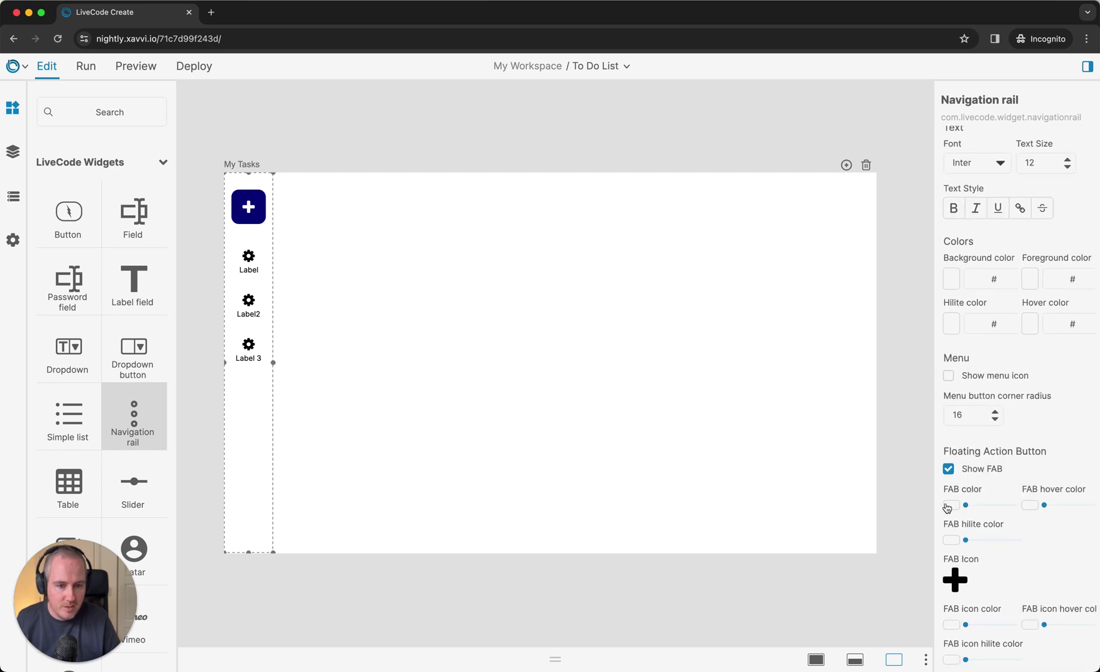
Set the FAB colour to hex 1976D2 at full opacity.
{"action": "left_click", "coordinate": [953, 506]}
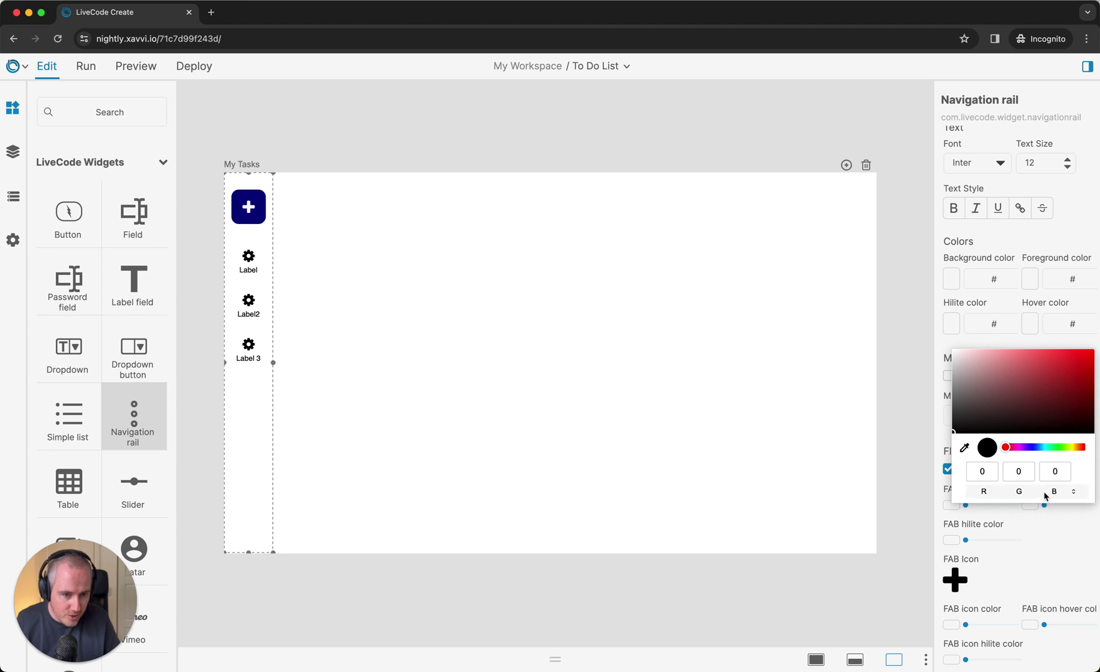
{"action": "left_click", "coordinate": [1043, 496]}
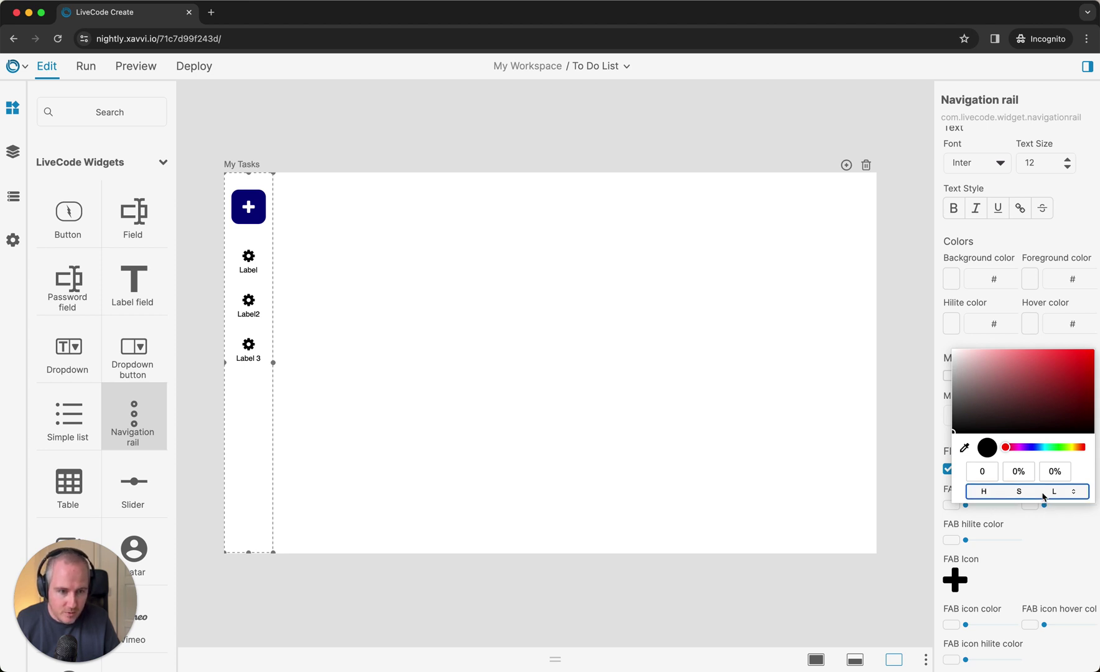
{"action": "left_click", "coordinate": [1043, 491]}
{"action": "left_click", "coordinate": [1006, 475]}
{"action": "left_click", "coordinate": [1038, 477]}
{"action": "left_click_drag", "start_coordinate": [1038, 477], "coordinate": [1003, 478]}
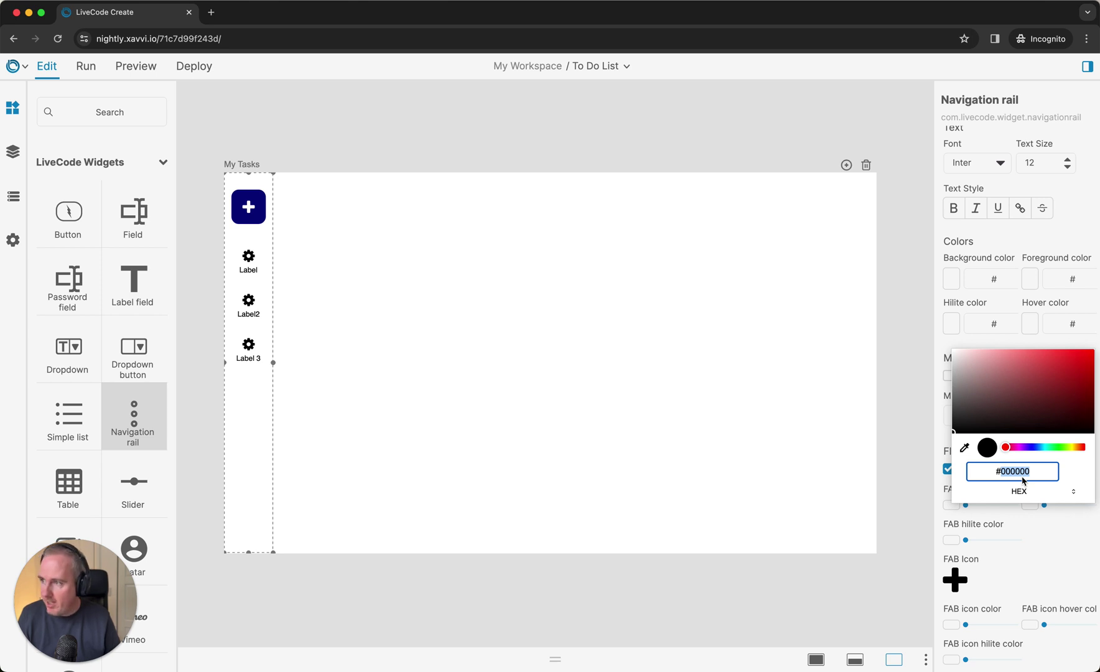
{"action": "type", "text": "19"}
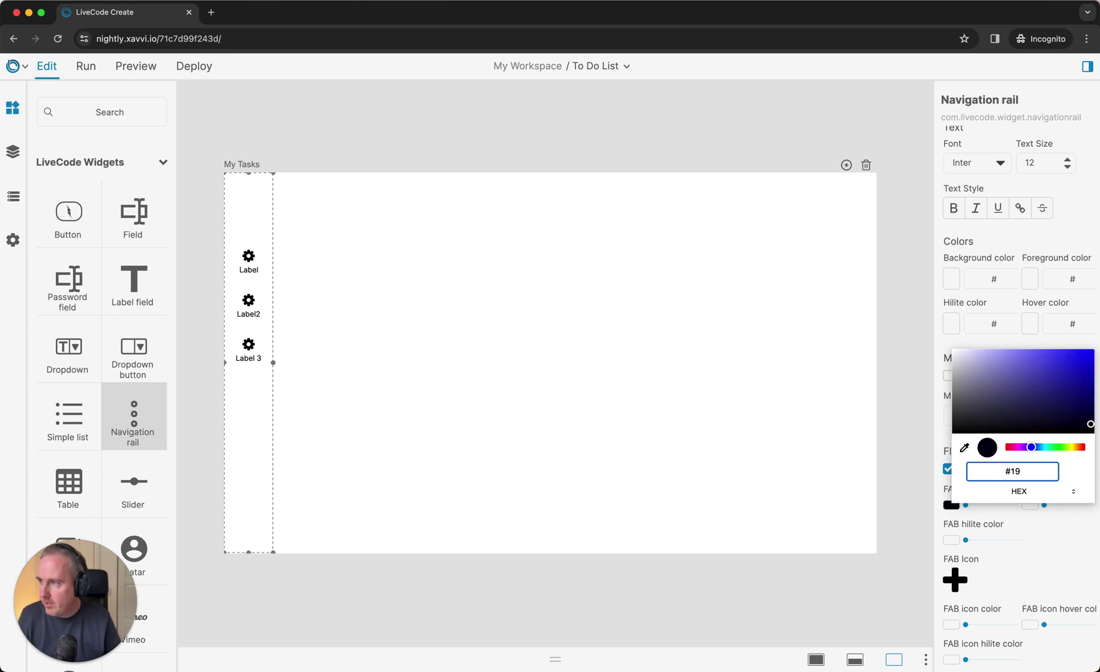
{"action": "type", "text": "76"}
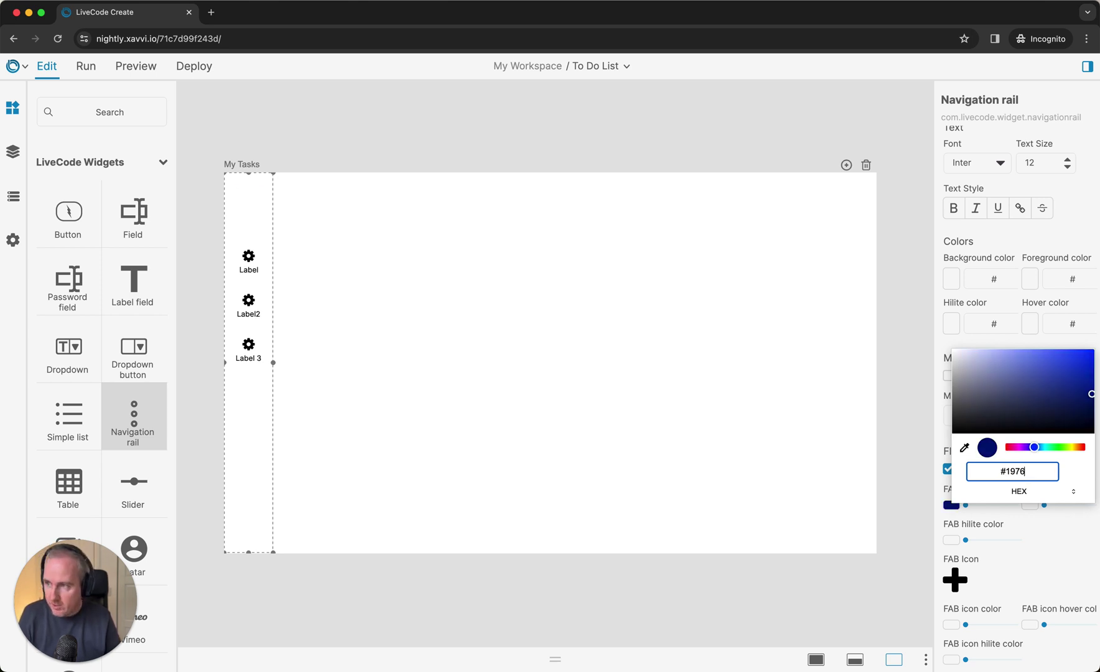
{"action": "type", "text": "D2"}
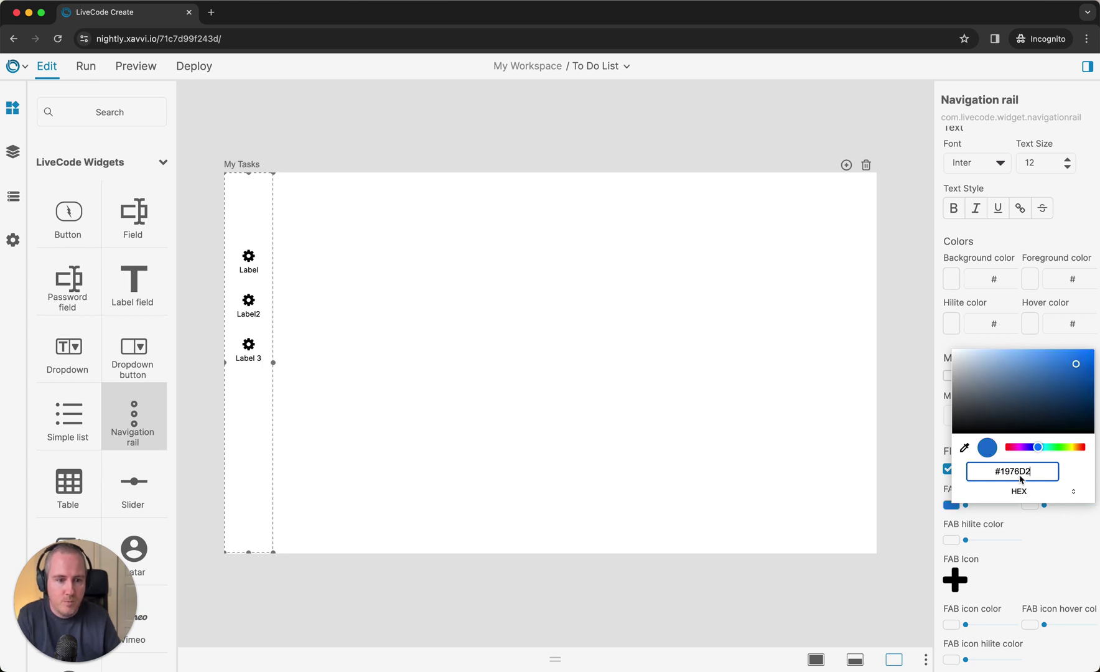
{"action": "left_click", "coordinate": [941, 437]}
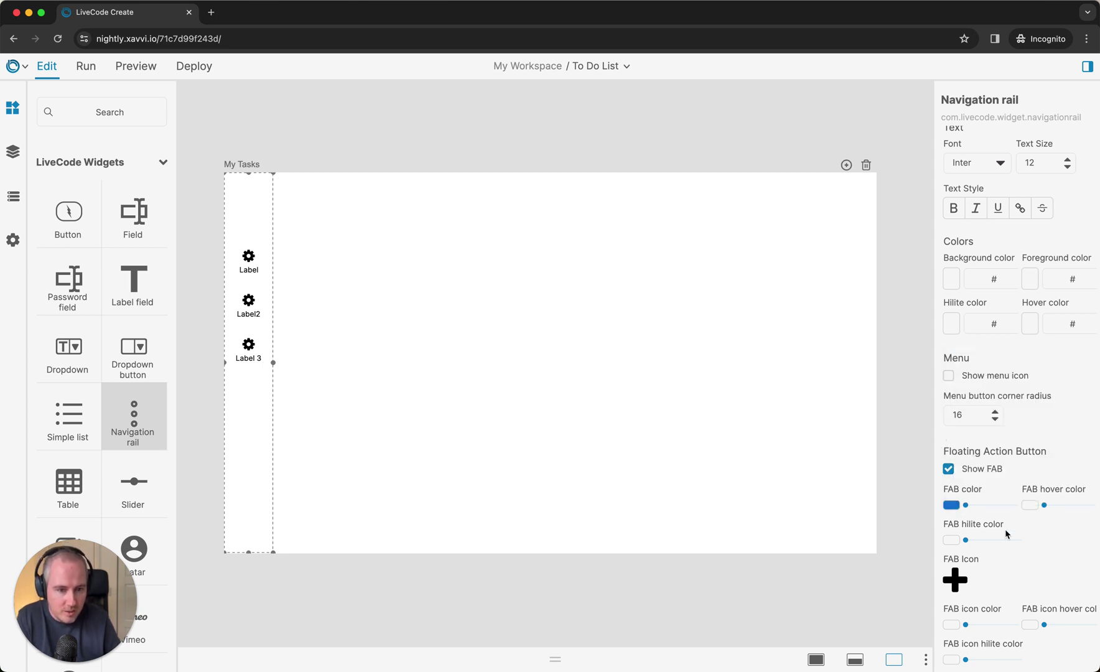
{"action": "left_click", "coordinate": [968, 509]}
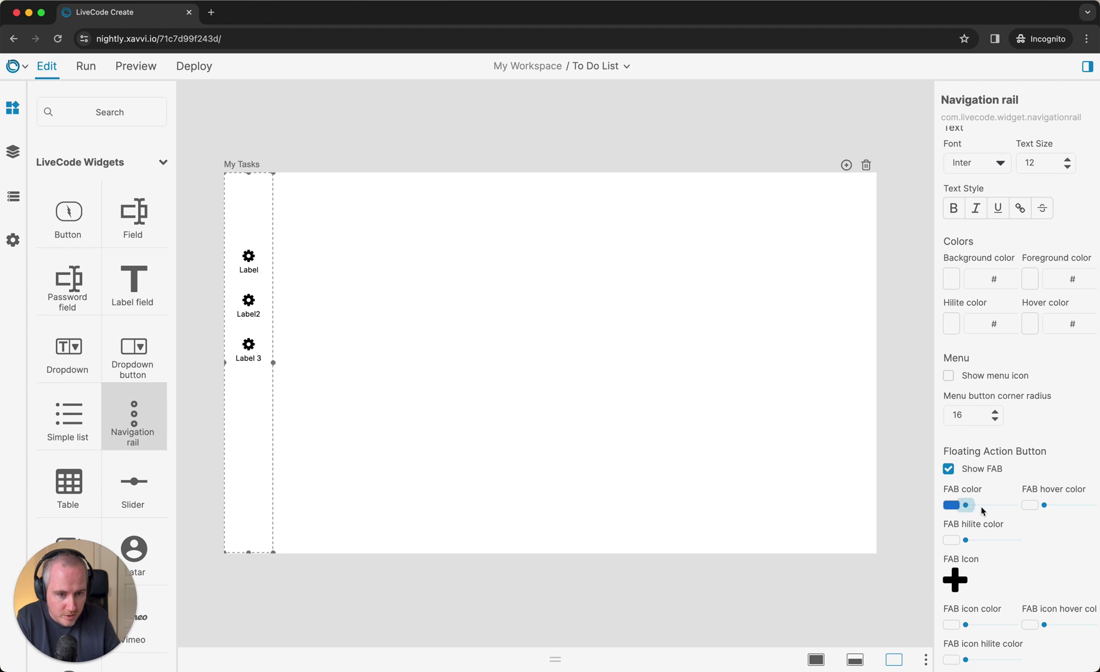
{"action": "left_click", "coordinate": [1021, 507]}
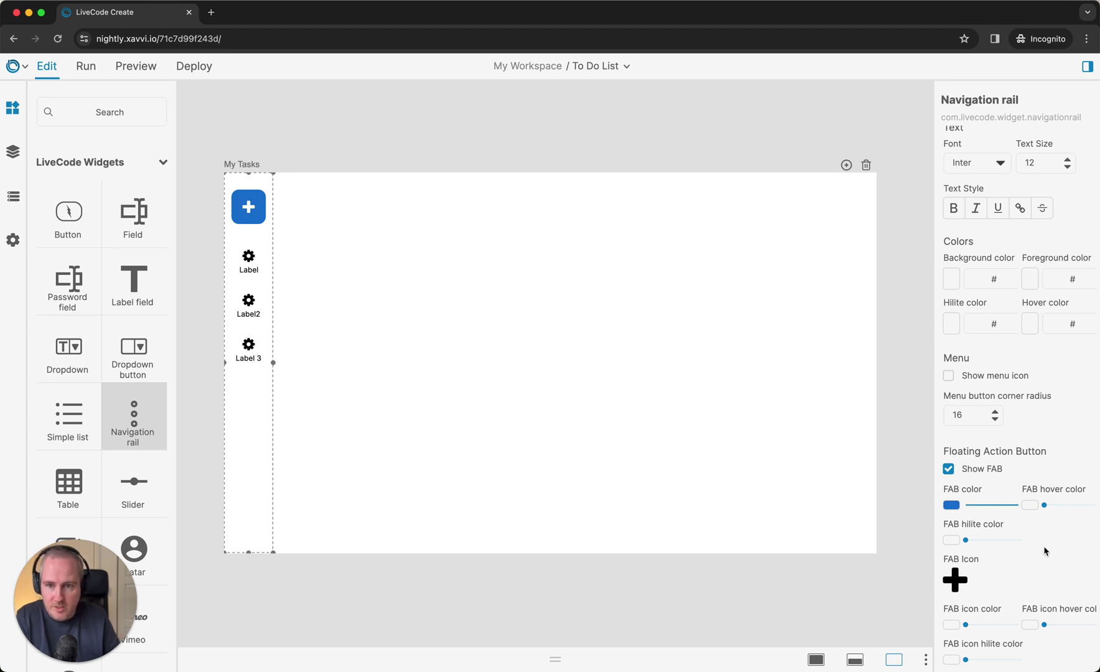
Delete the Label 3 row from the rail's Destinations content list and scroll down the panel.
{"action": "scroll", "coordinate": [1048, 541], "scroll_direction": "down", "scroll_amount": 1}
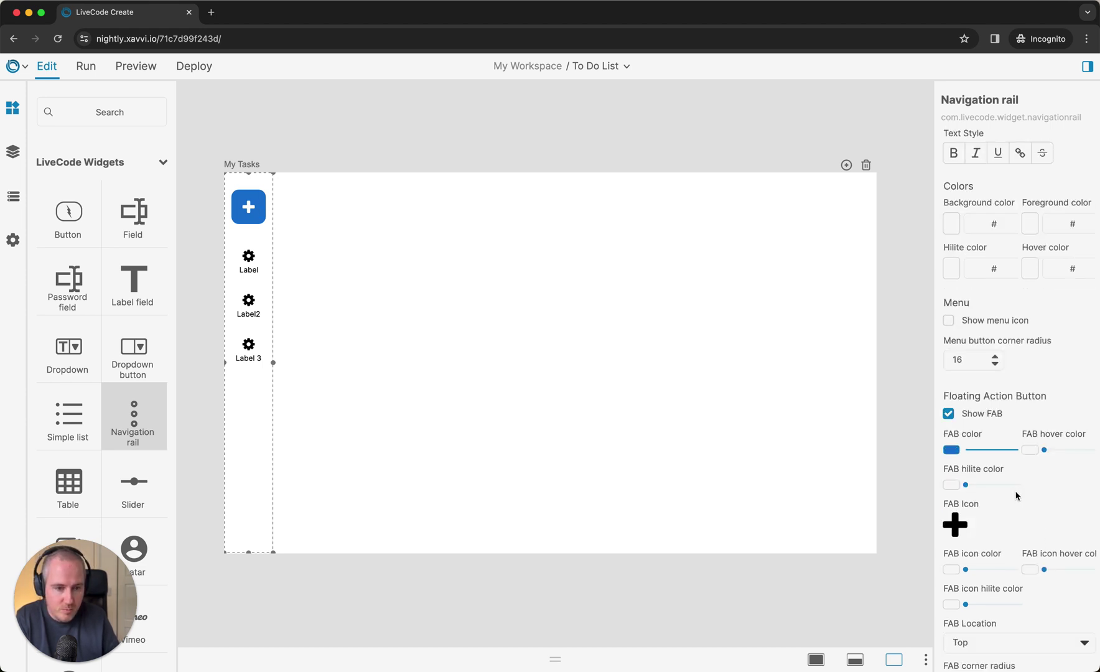
{"action": "scroll", "coordinate": [1016, 495], "scroll_direction": "down", "scroll_amount": 2}
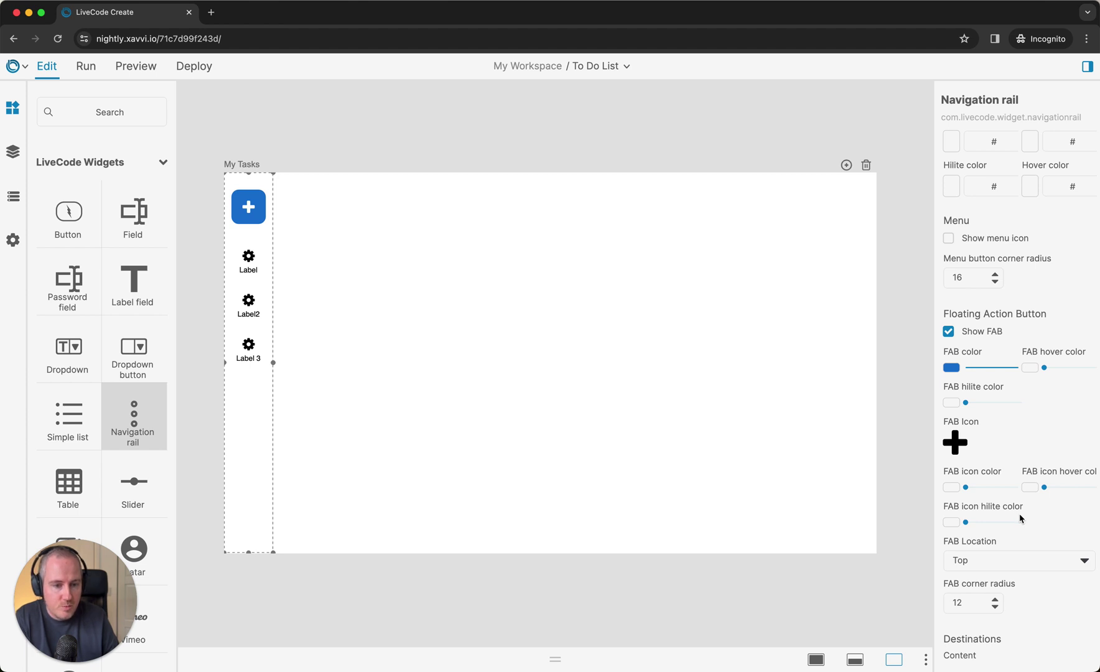
{"action": "scroll", "coordinate": [1020, 514], "scroll_direction": "down", "scroll_amount": 2}
{"action": "scroll", "coordinate": [1021, 518], "scroll_direction": "down", "scroll_amount": 1}
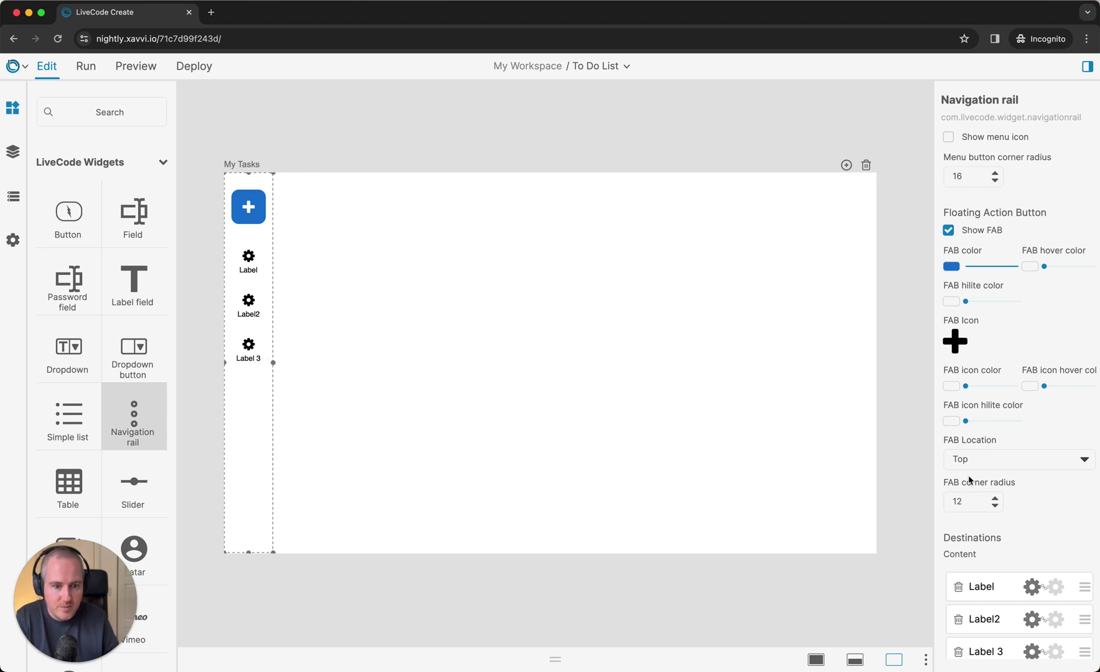
{"action": "scroll", "coordinate": [1033, 519], "scroll_direction": "down", "scroll_amount": 1}
{"action": "scroll", "coordinate": [983, 544], "scroll_direction": "down", "scroll_amount": 3}
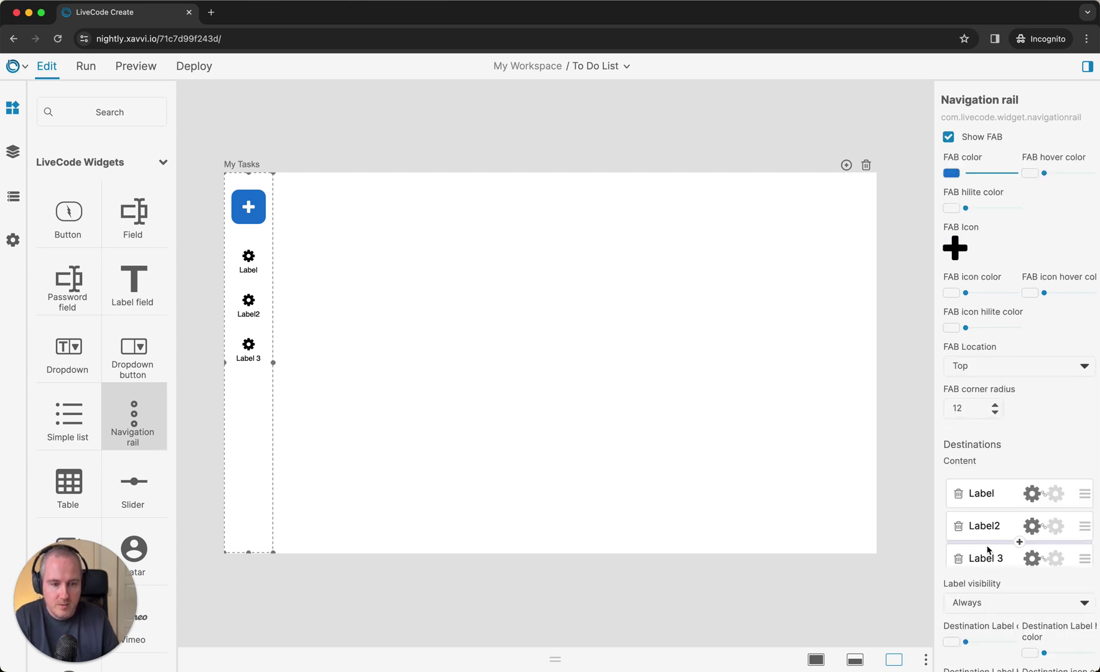
{"action": "scroll", "coordinate": [976, 551], "scroll_direction": "down", "scroll_amount": 1}
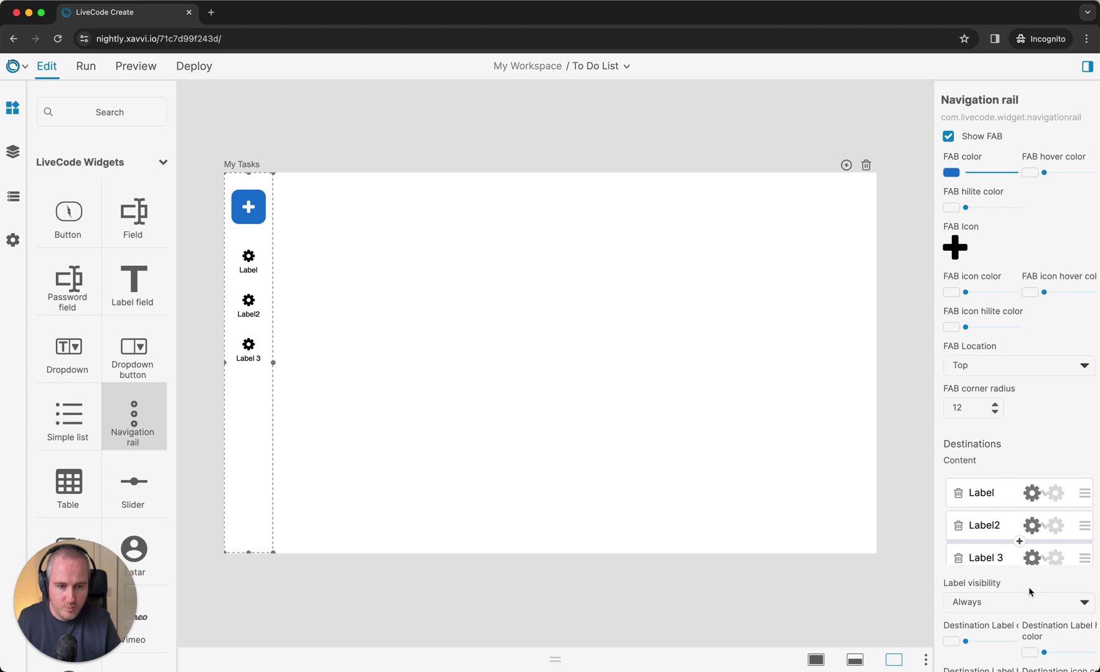
{"action": "scroll", "coordinate": [1022, 588], "scroll_direction": "down", "scroll_amount": 2}
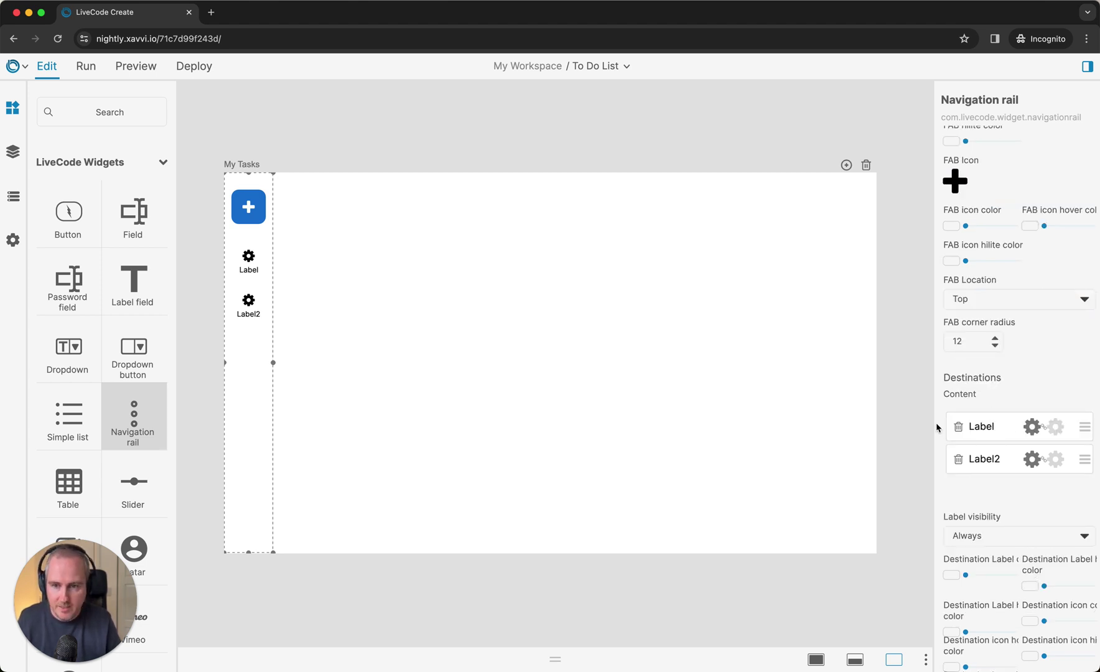
{"action": "scroll", "coordinate": [938, 429], "scroll_direction": "down", "scroll_amount": 1}
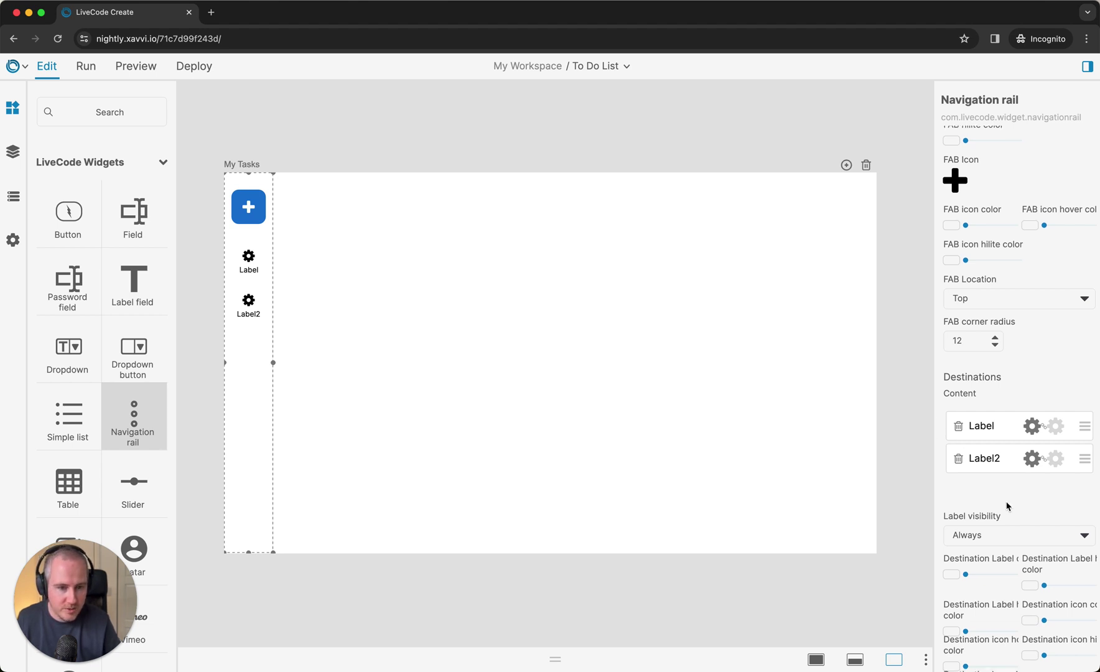
{"action": "scroll", "coordinate": [1015, 498], "scroll_direction": "down", "scroll_amount": 3}
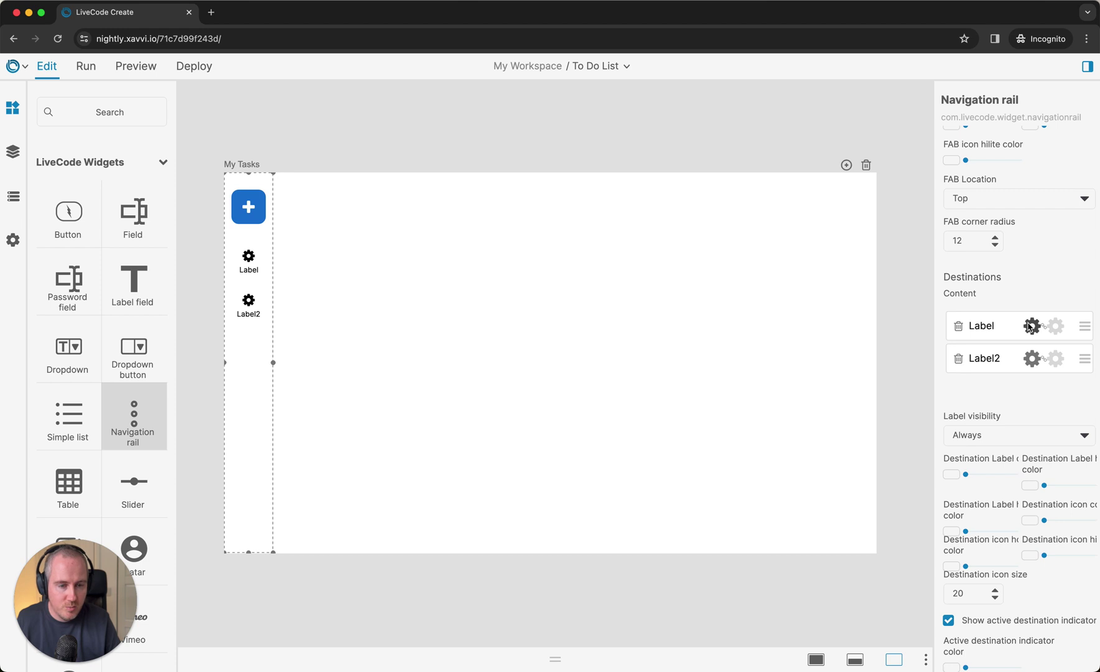
Assign the 'th list' icon to Label and the 'info sign' icon to Label2.
{"action": "left_click", "coordinate": [1030, 326]}
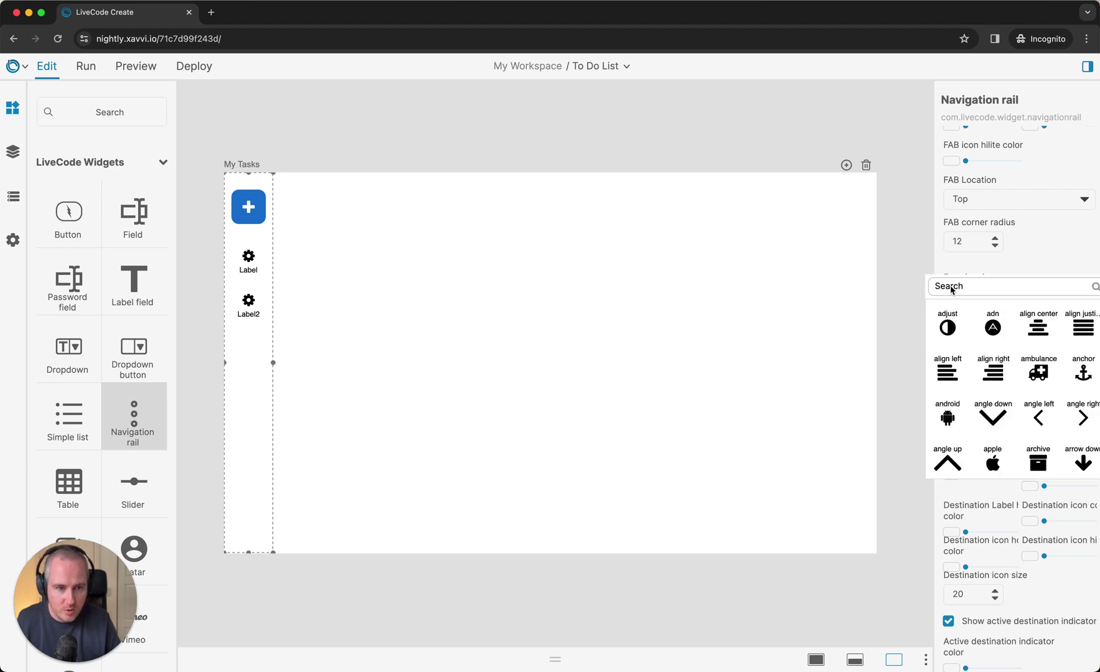
{"action": "type", "text": "list"}
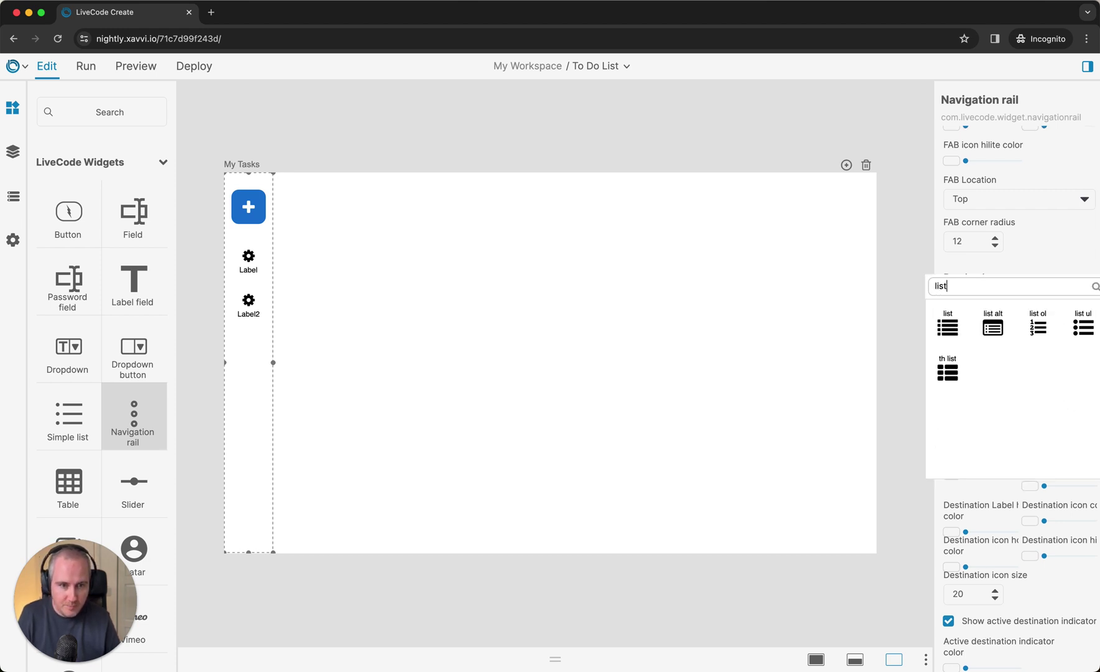
{"action": "left_click", "coordinate": [947, 372]}
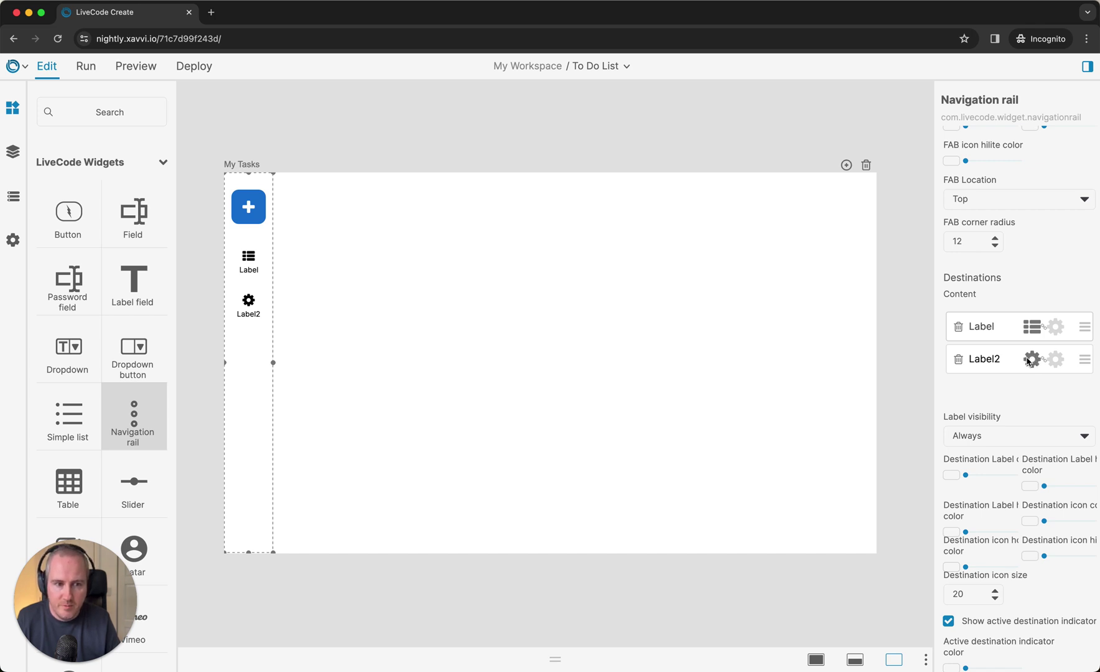
{"action": "left_click", "coordinate": [1027, 361]}
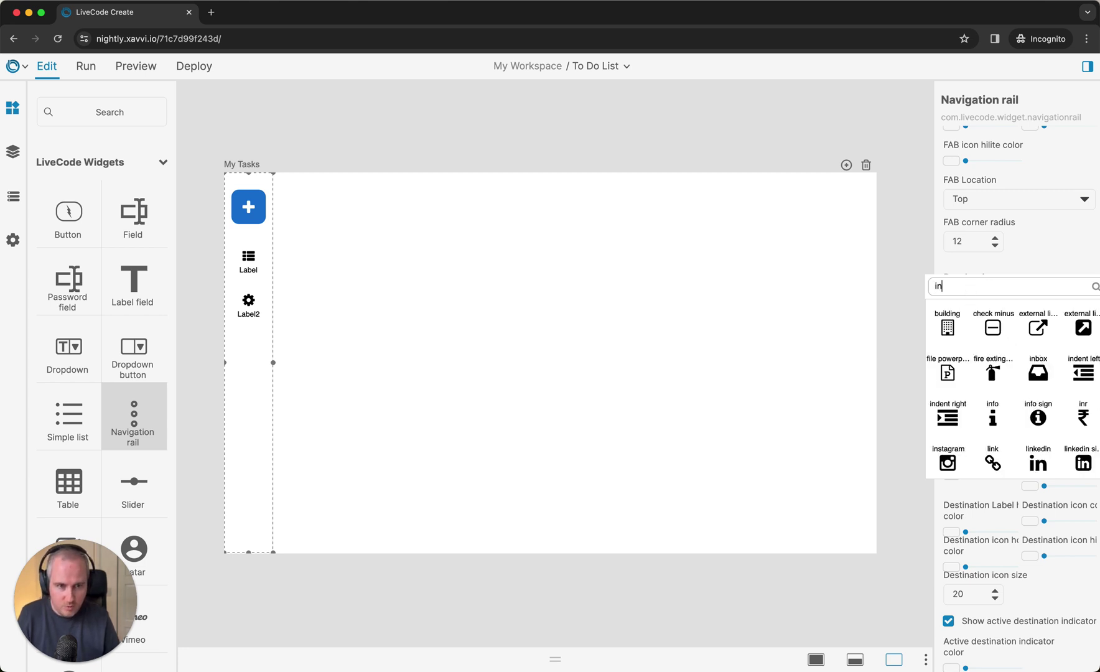
{"action": "type", "text": "fo"}
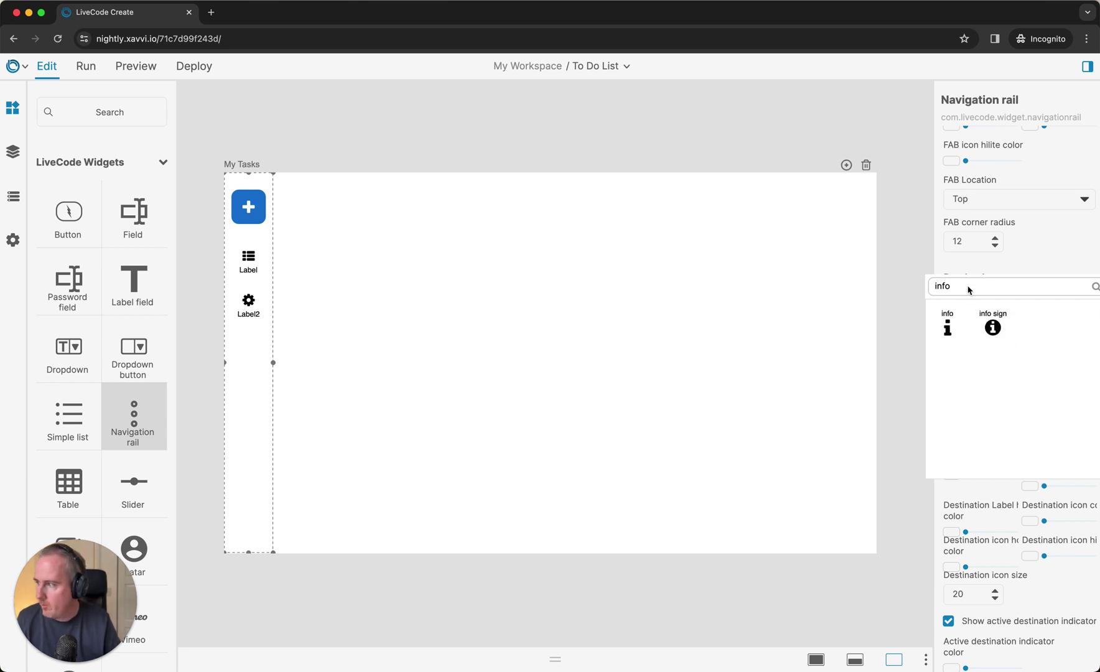
{"action": "left_click", "coordinate": [993, 329]}
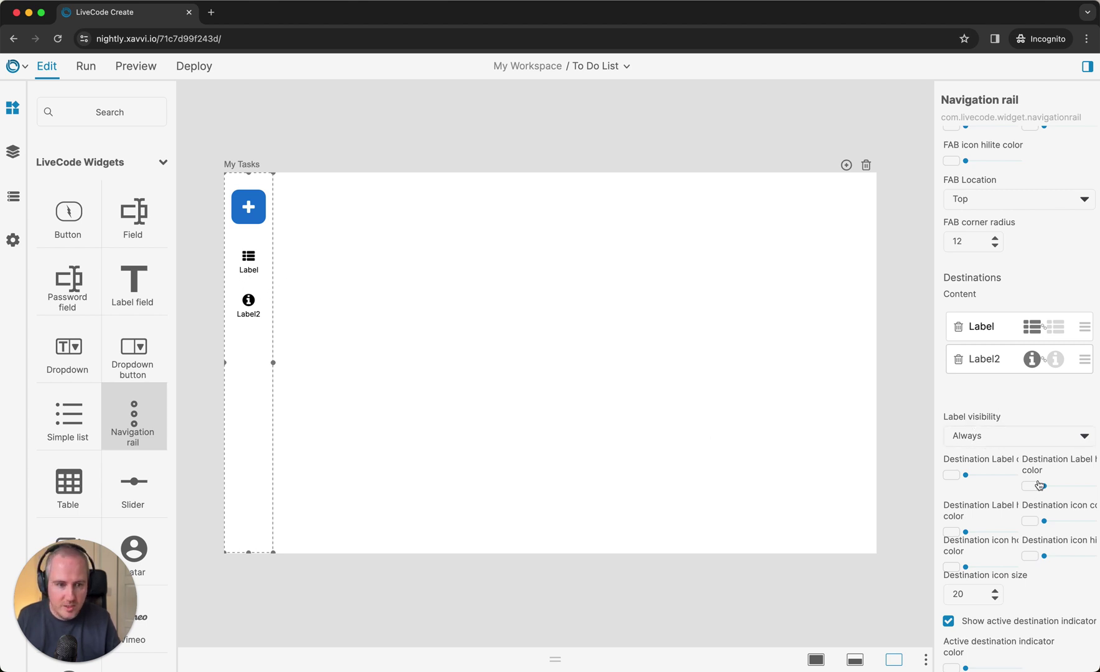
Set Label visibility to Never and drag the inspector's splitter left to widen it.
{"action": "left_click", "coordinate": [1019, 438]}
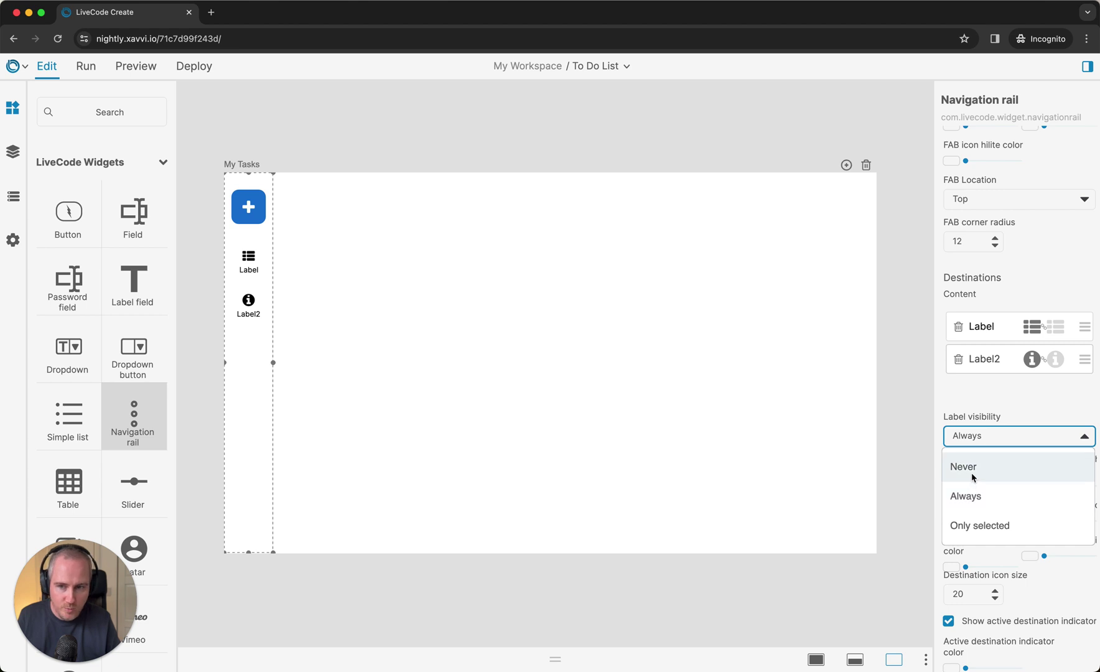
{"action": "left_click", "coordinate": [974, 477]}
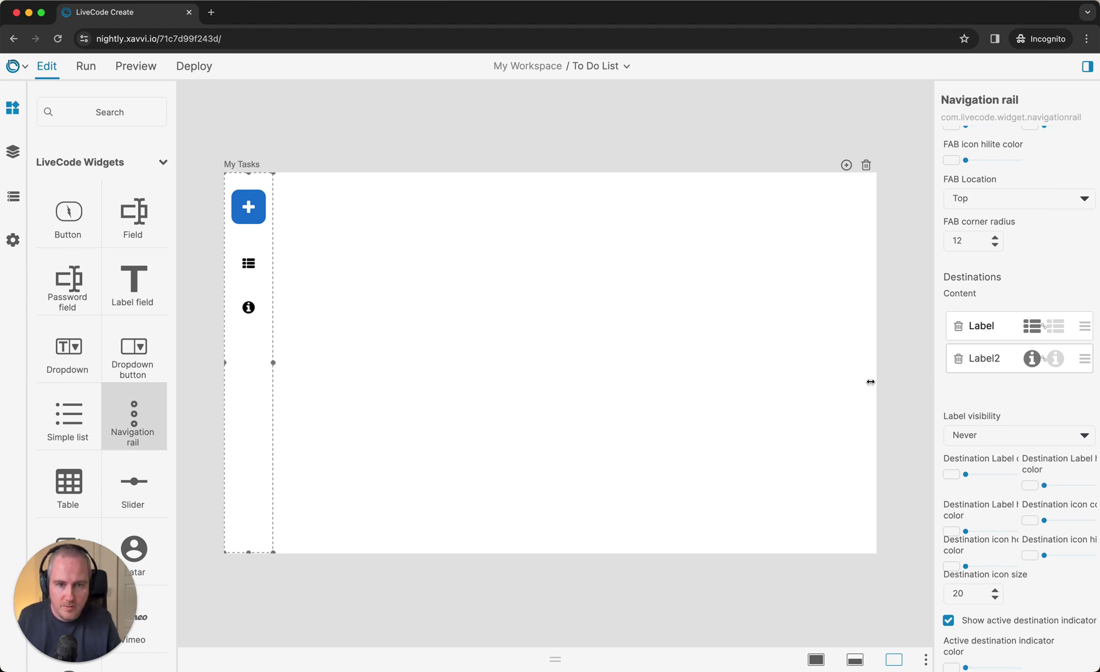
{"action": "scroll", "coordinate": [872, 386], "scroll_direction": "down", "scroll_amount": 2}
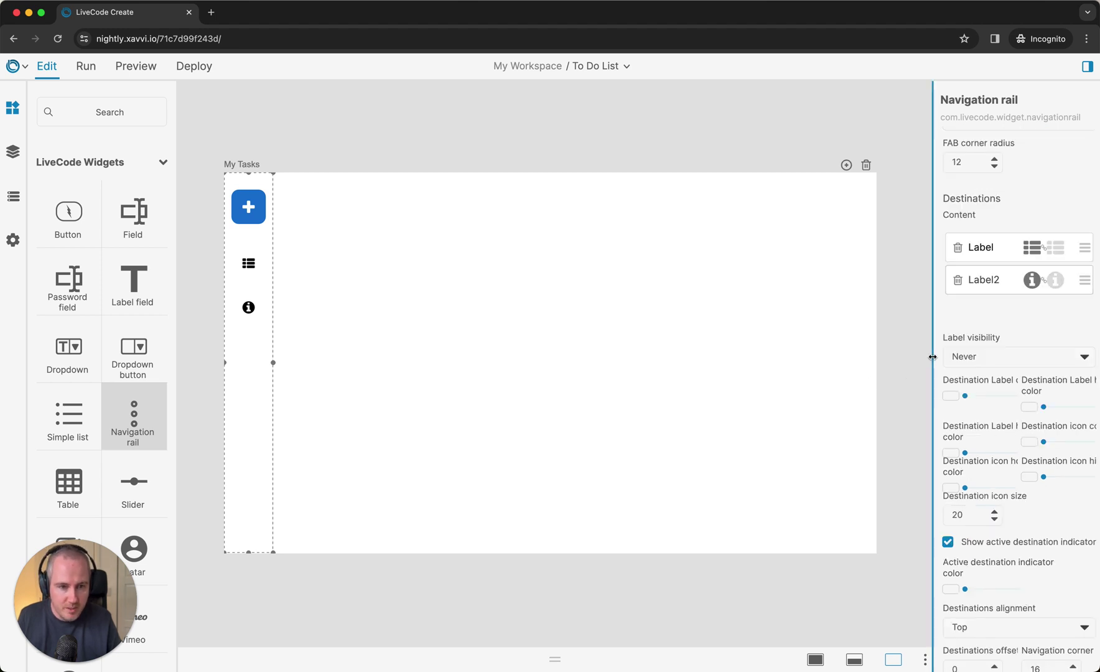
{"action": "left_click_drag", "start_coordinate": [932, 356], "coordinate": [877, 356]}
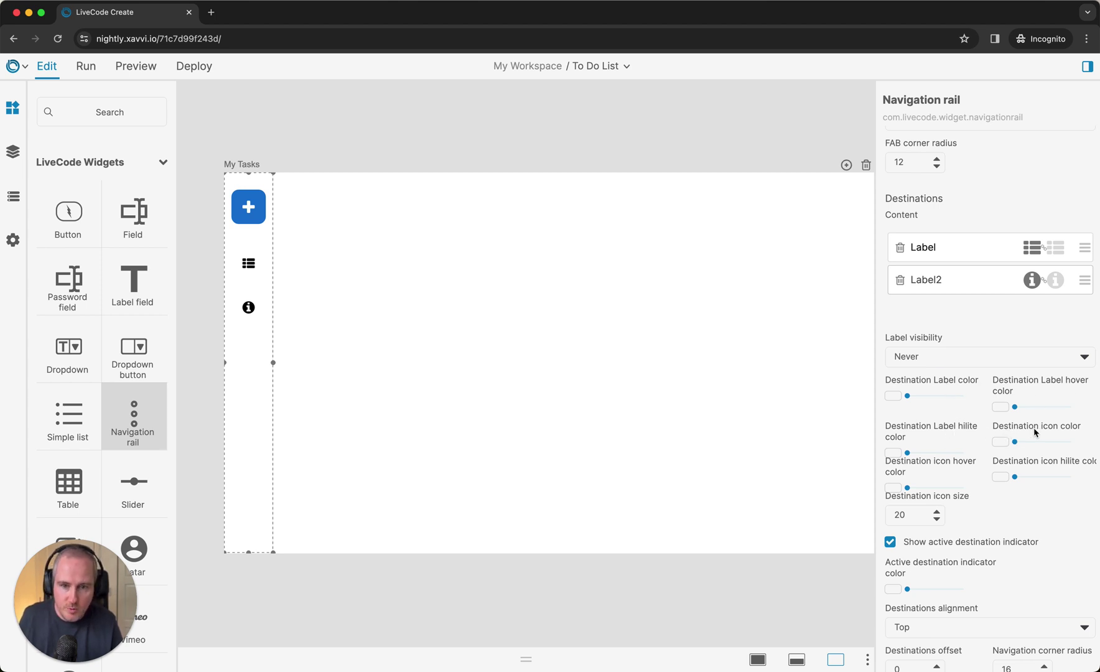
Set the destination icon colour to RGB 163, 163, 163 at full opacity.
{"action": "left_click", "coordinate": [1000, 443]}
{"action": "left_click", "coordinate": [924, 583]}
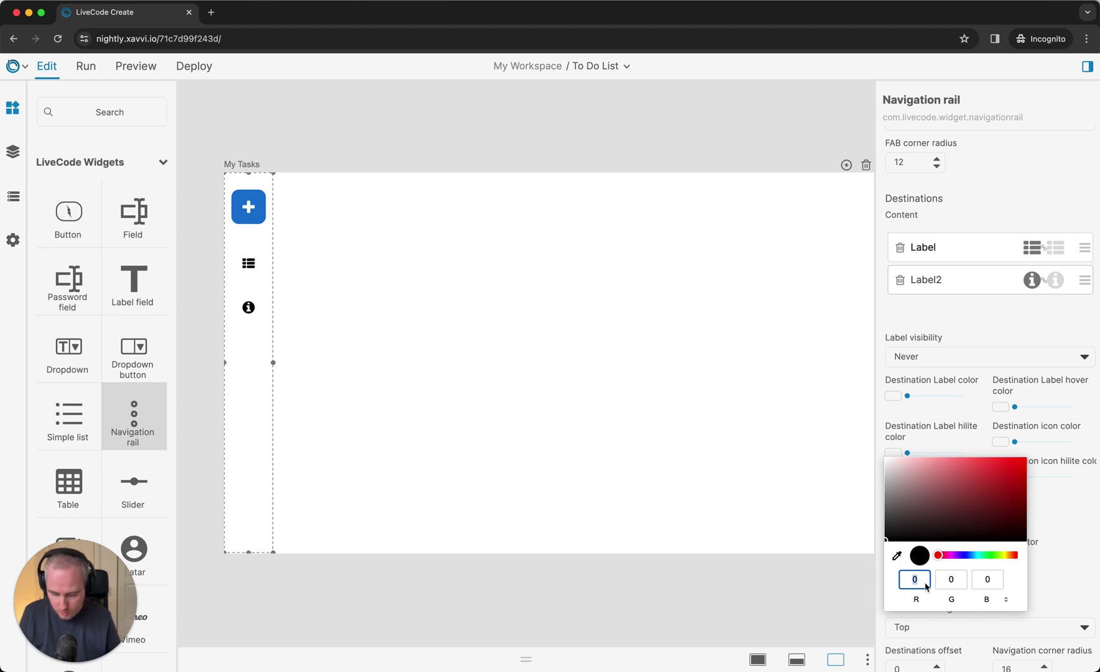
{"action": "type", "text": "16"}
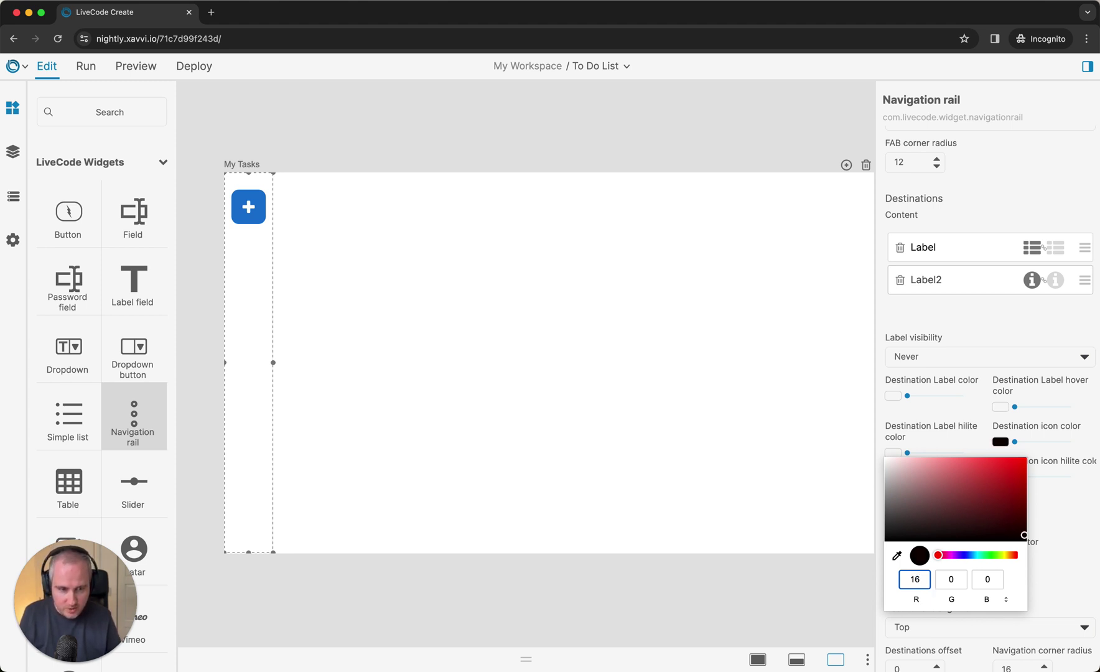
{"action": "type", "text": "3"}
{"action": "left_click", "coordinate": [957, 582]}
{"action": "type", "text": "1"}
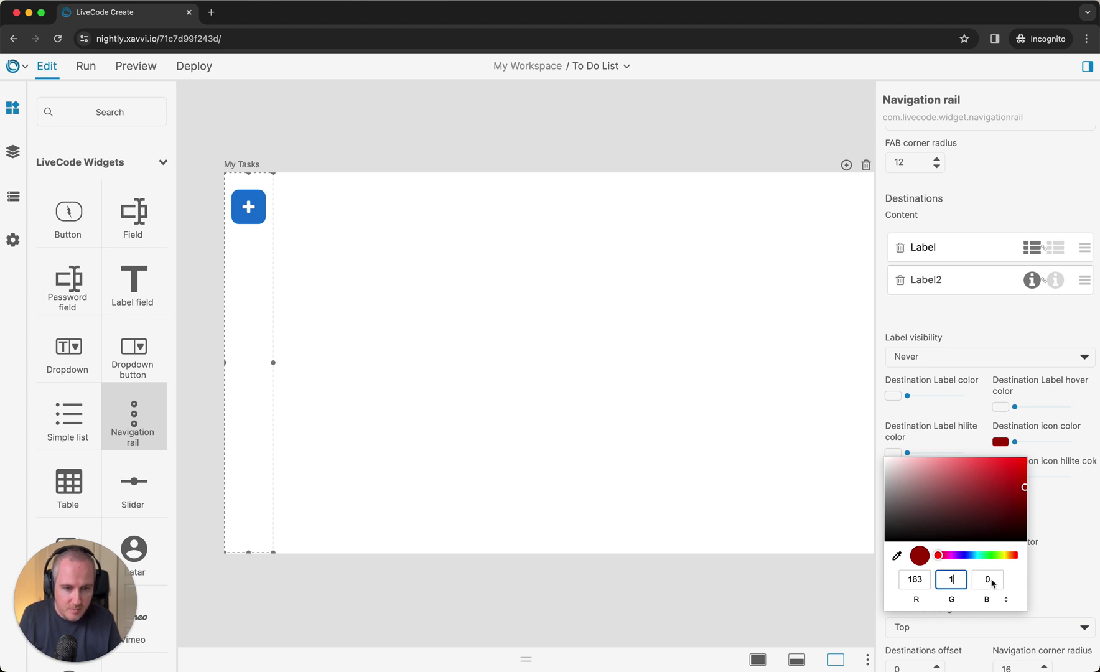
{"action": "type", "text": "63"}
{"action": "left_click", "coordinate": [989, 580]}
{"action": "type", "text": "1"}
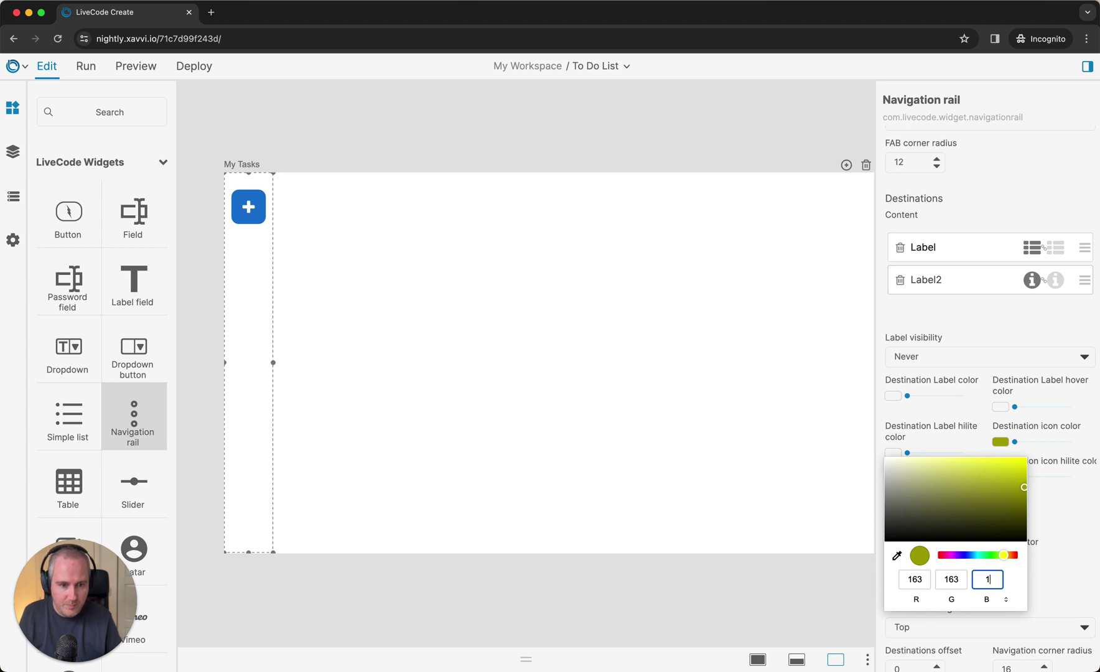
{"action": "type", "text": "6"}
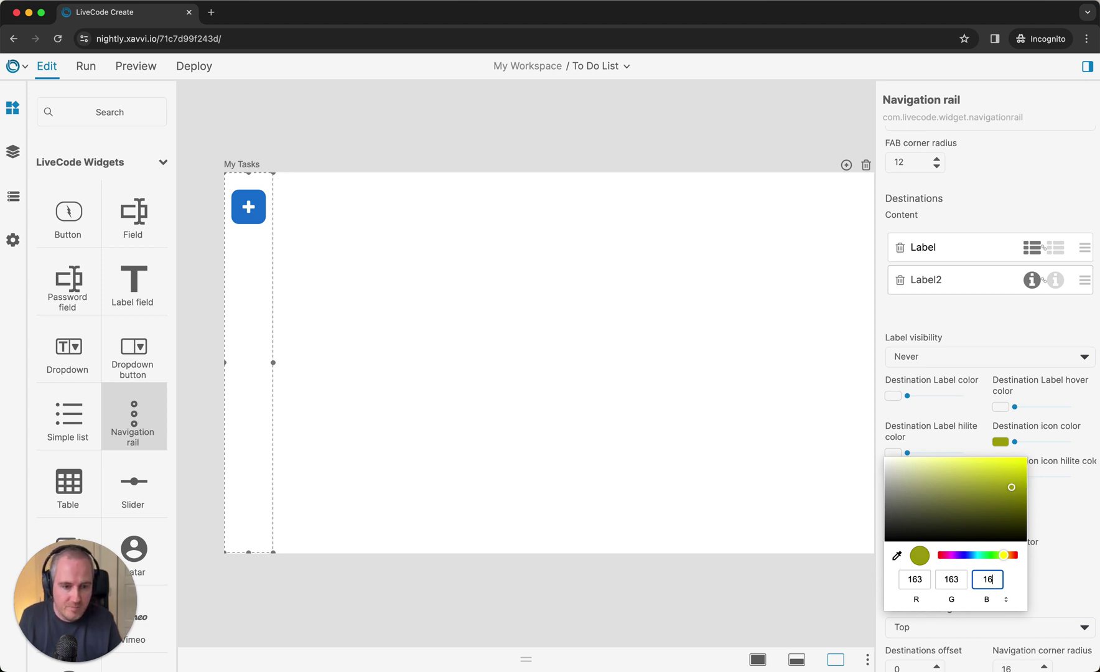
{"action": "type", "text": "3"}
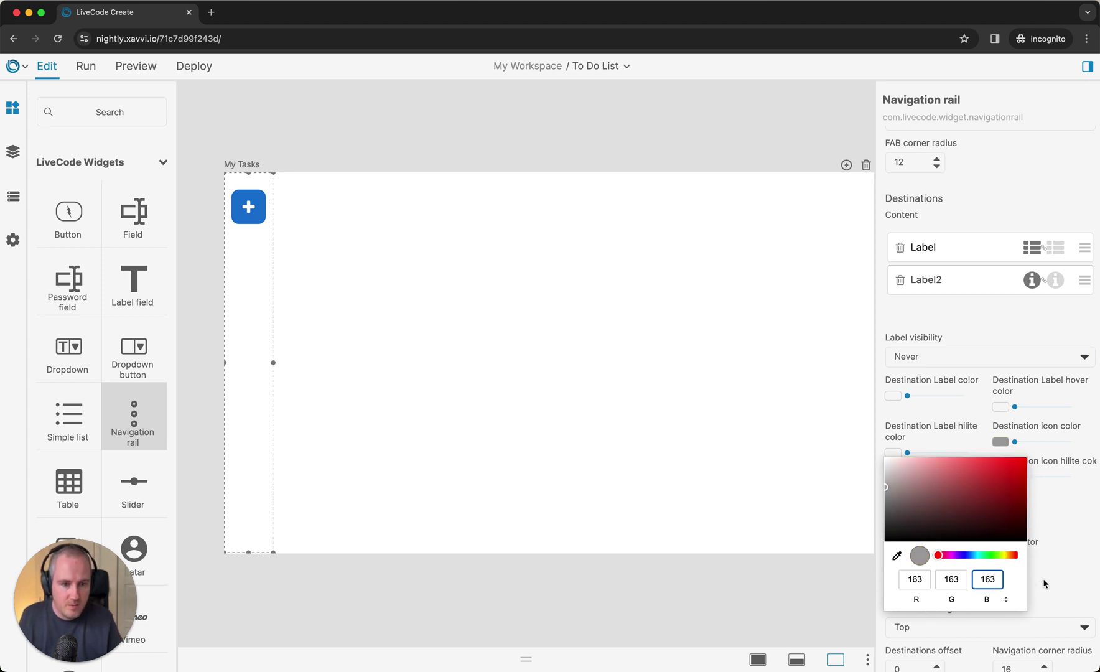
{"action": "left_click", "coordinate": [1044, 583]}
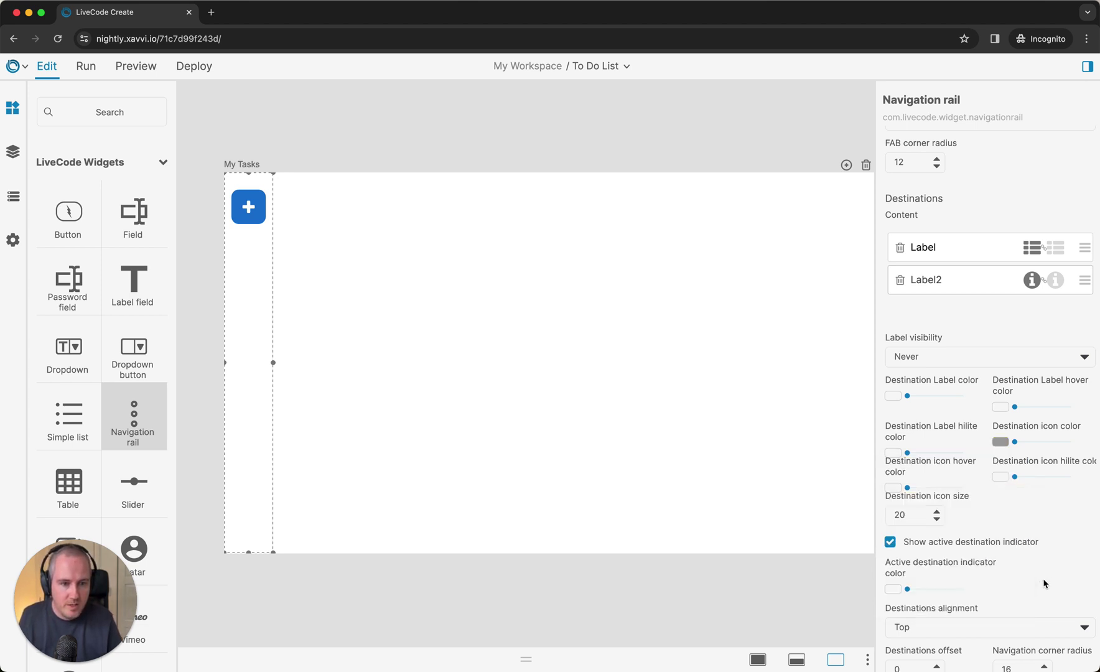
{"action": "left_click", "coordinate": [1017, 444]}
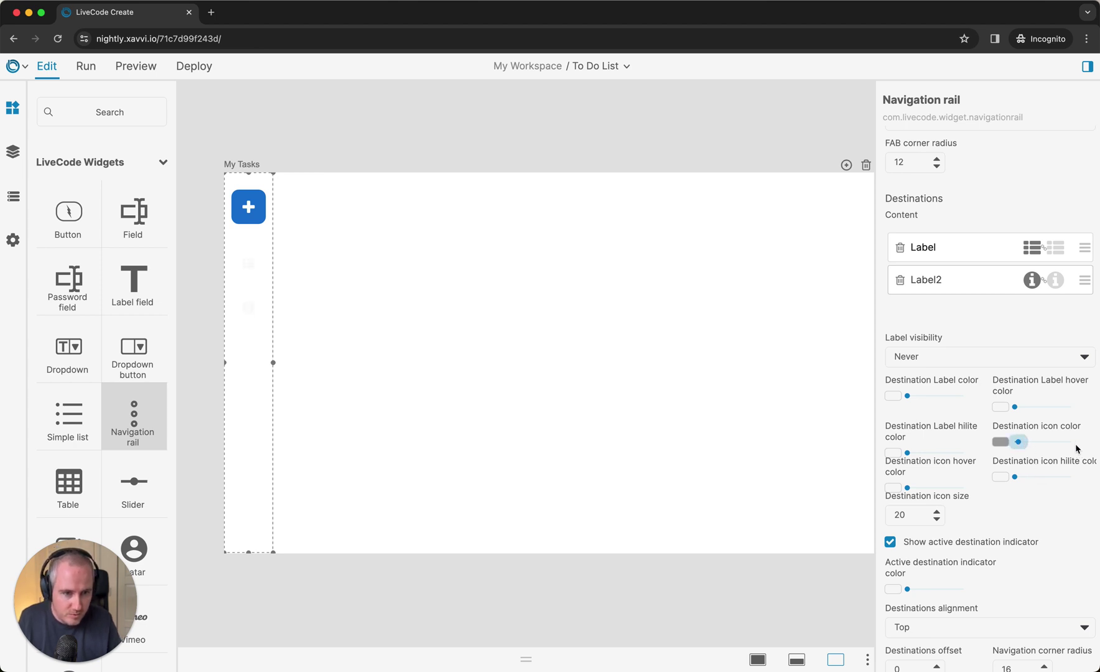
{"action": "left_click", "coordinate": [1077, 448]}
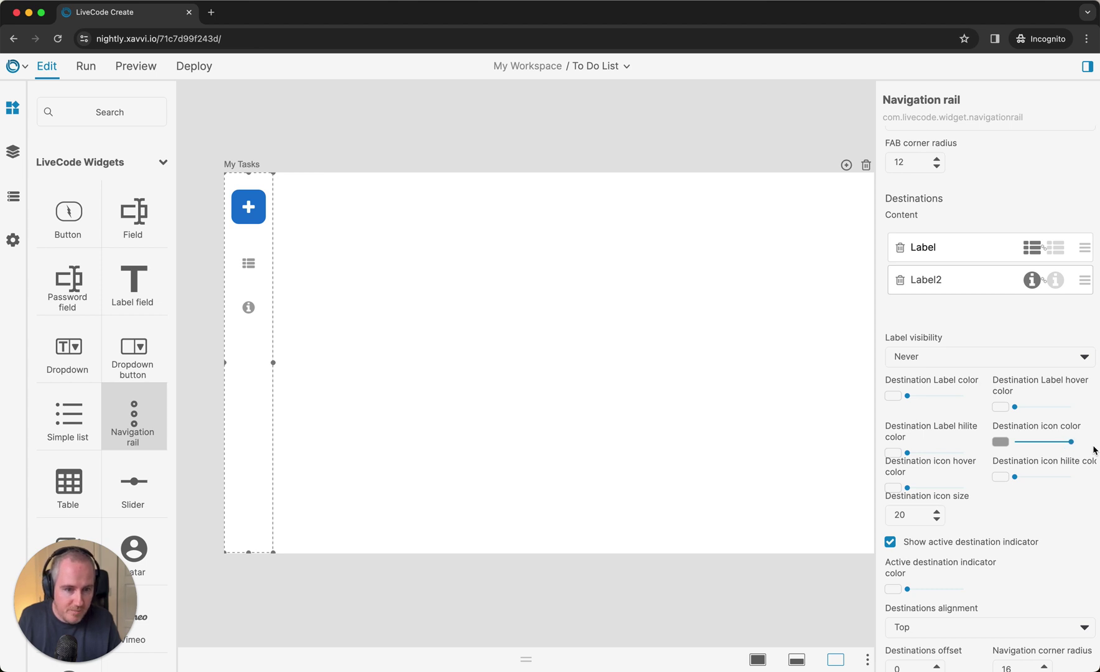
Set the destination icon hover colour to opaque RGB 115, 115, 115.
{"action": "left_click", "coordinate": [894, 489]}
{"action": "left_click", "coordinate": [925, 628]}
{"action": "type", "text": "1"}
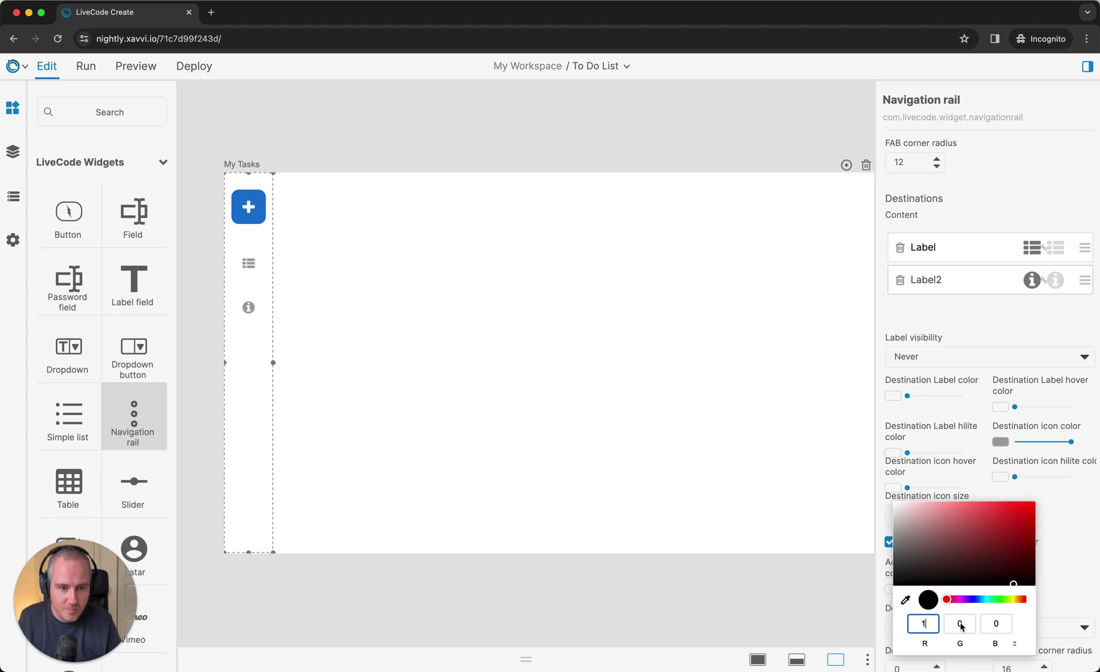
{"action": "type", "text": "15"}
{"action": "left_click", "coordinate": [960, 625]}
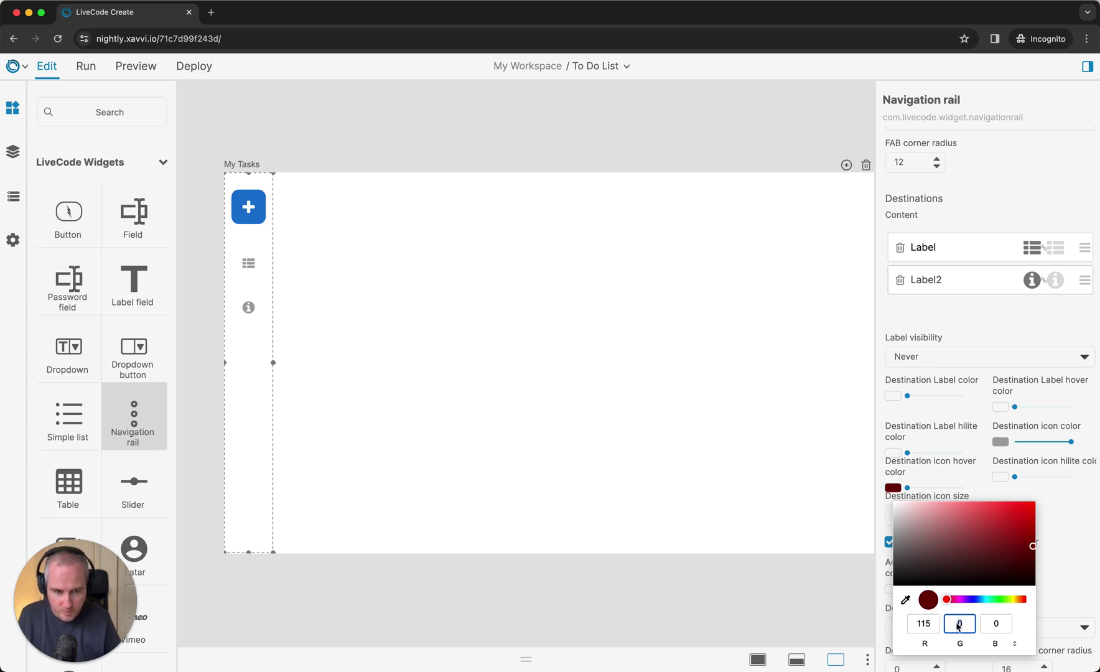
{"action": "type", "text": "1"}
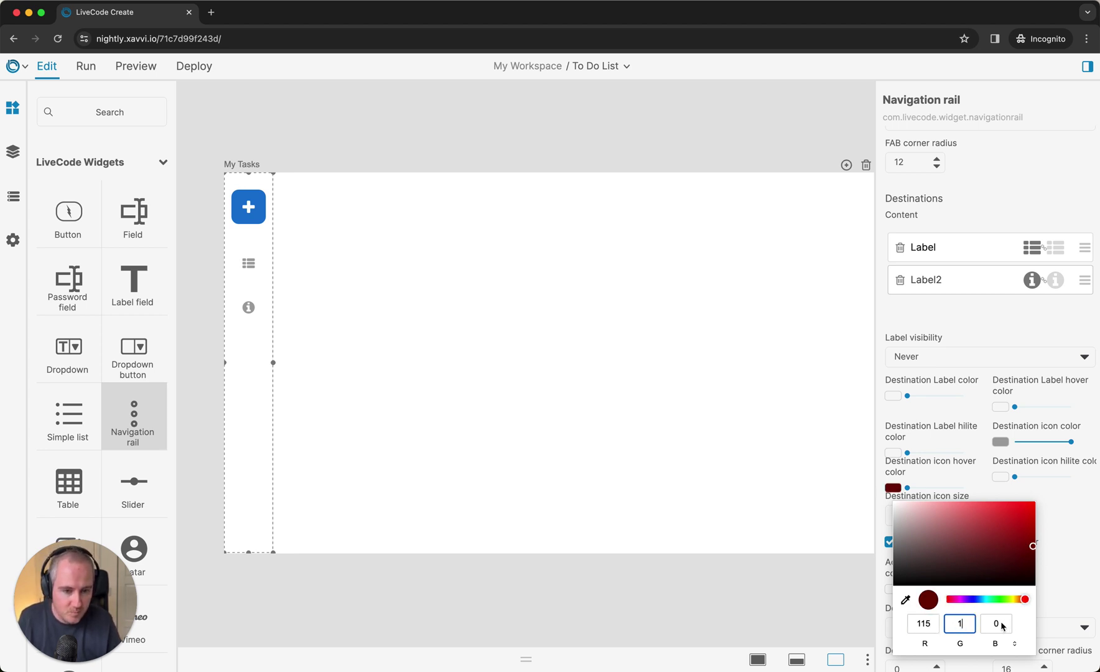
{"action": "type", "text": "15"}
{"action": "left_click", "coordinate": [1002, 624]}
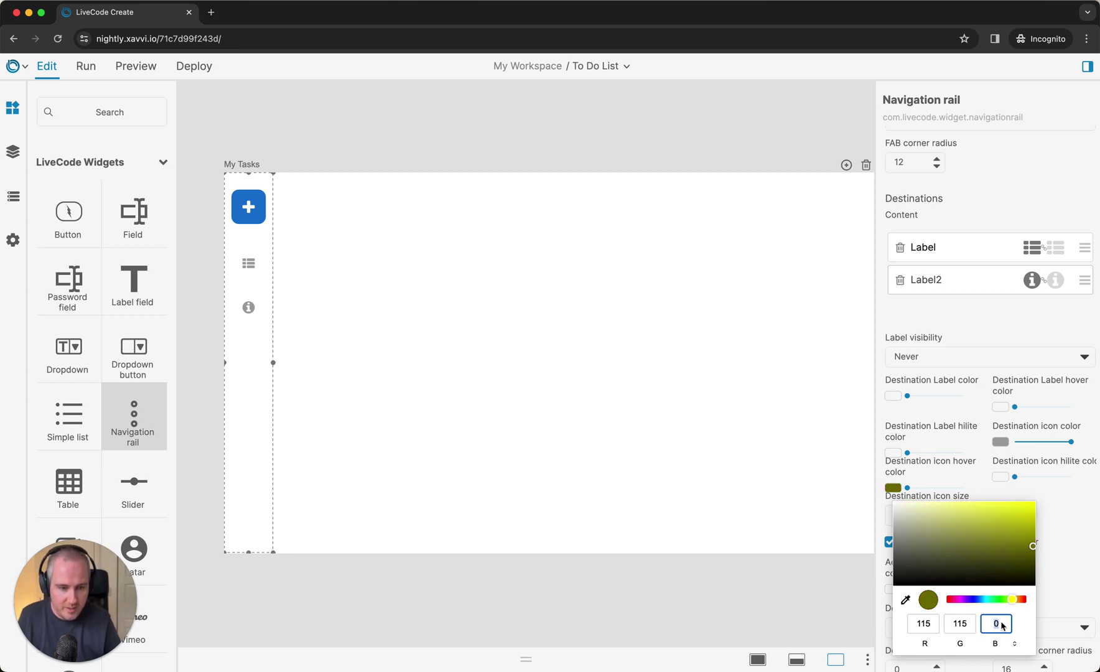
{"action": "type", "text": "1"}
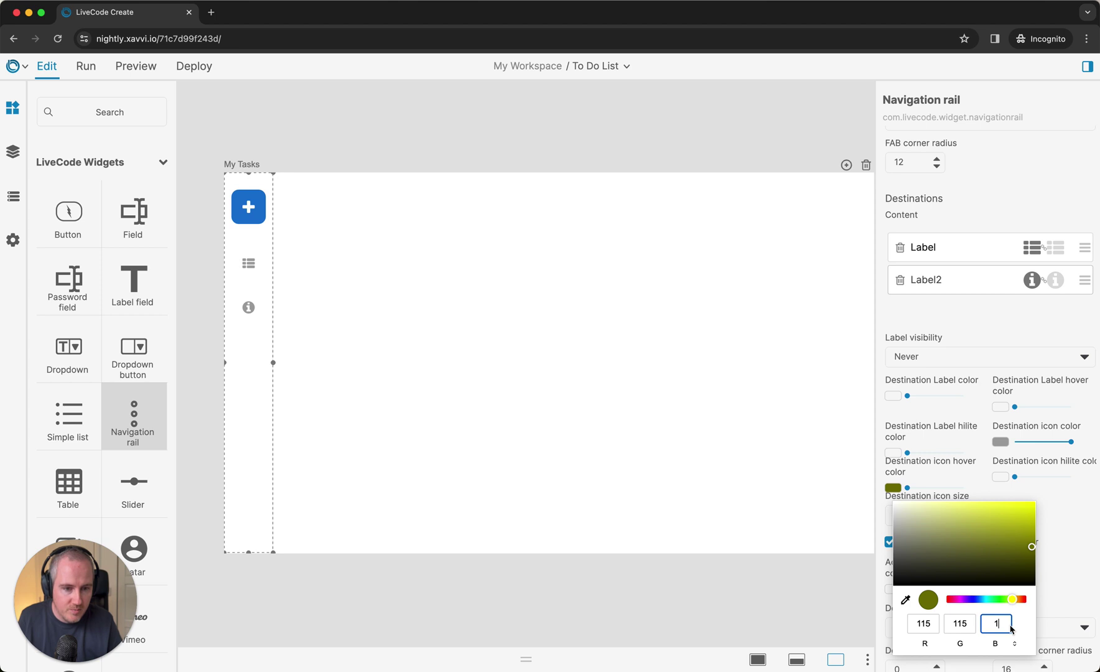
{"action": "type", "text": "15"}
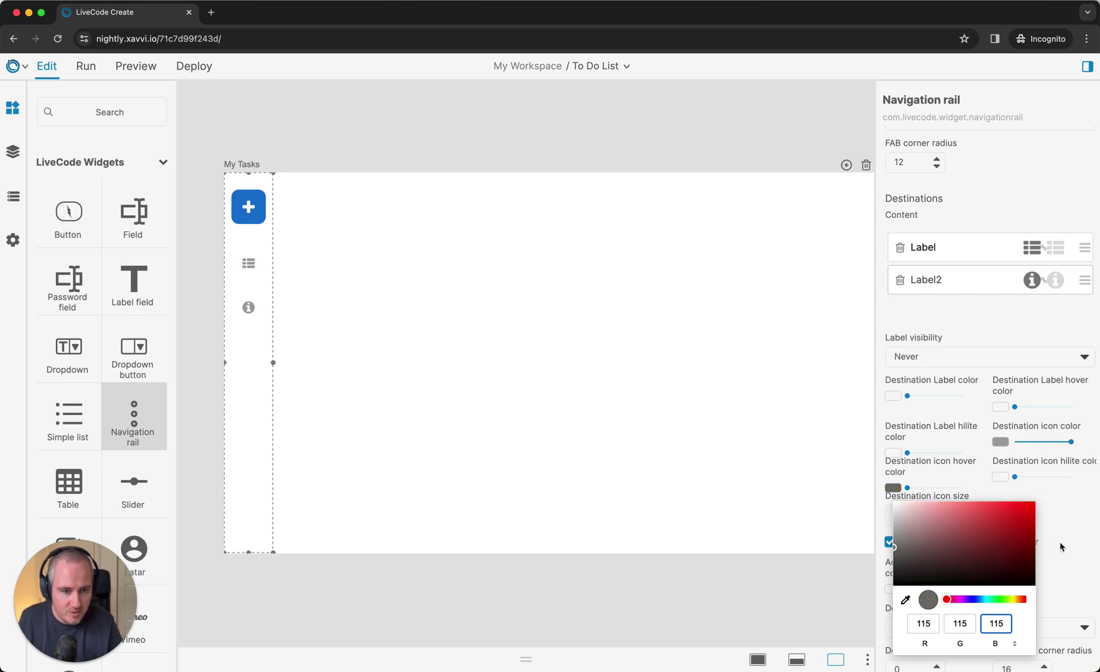
{"action": "left_click", "coordinate": [1061, 545]}
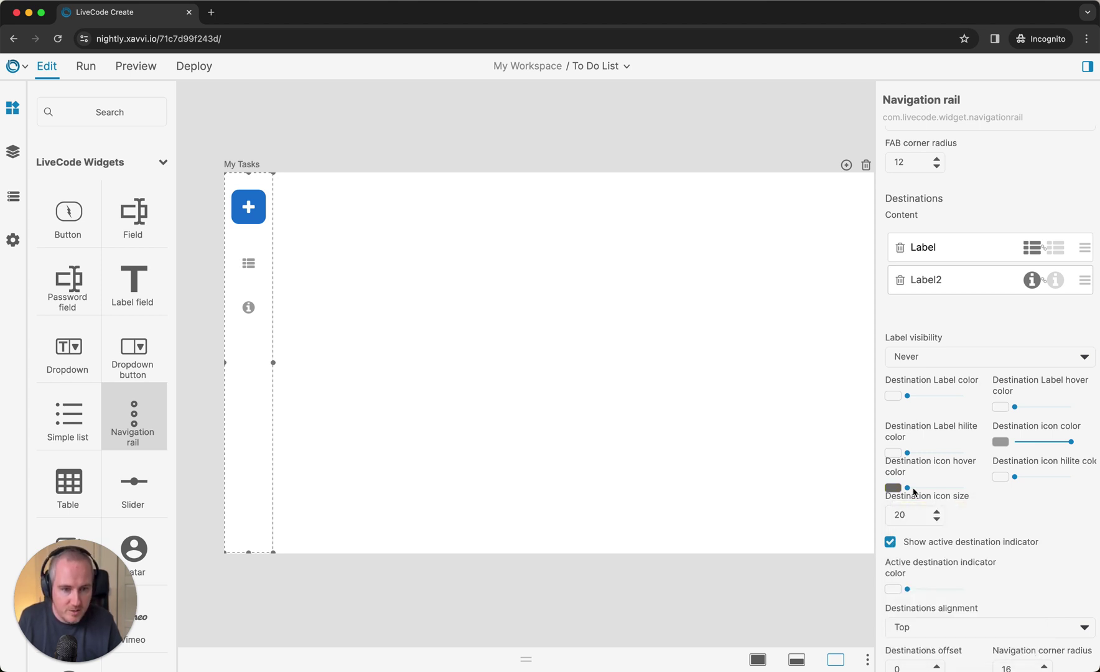
{"action": "scroll", "coordinate": [967, 491], "scroll_direction": "up", "scroll_amount": 4}
{"action": "scroll", "coordinate": [990, 494], "scroll_direction": "up", "scroll_amount": 5}
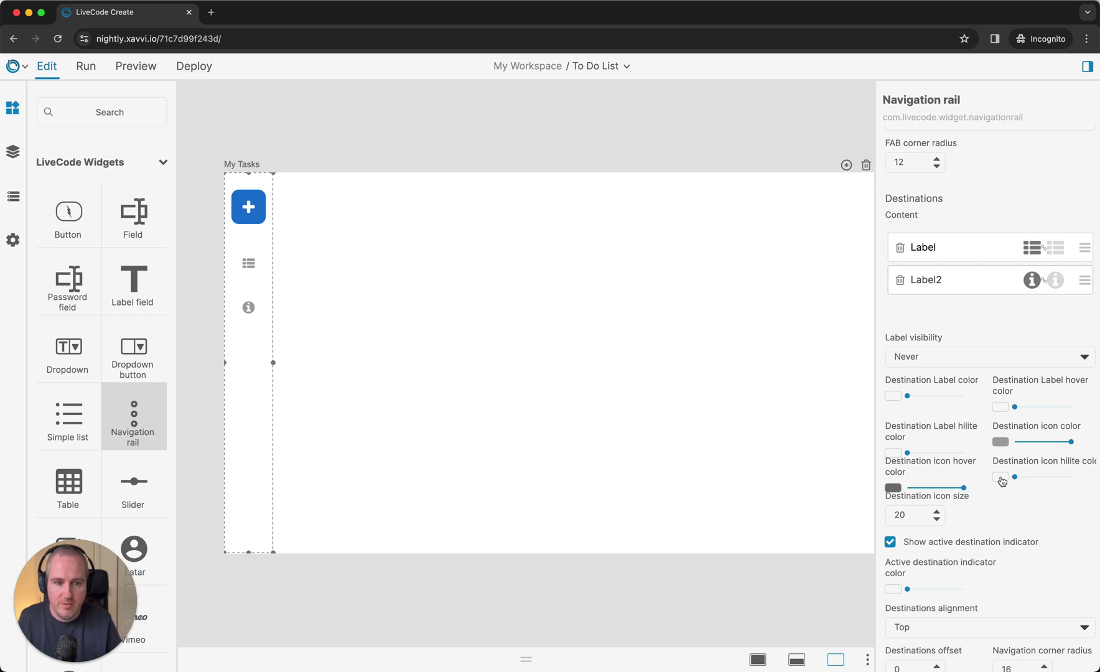
Eyedrop the add button's blue as the destination icon hilite colour, at full opacity.
{"action": "left_click", "coordinate": [1001, 478]}
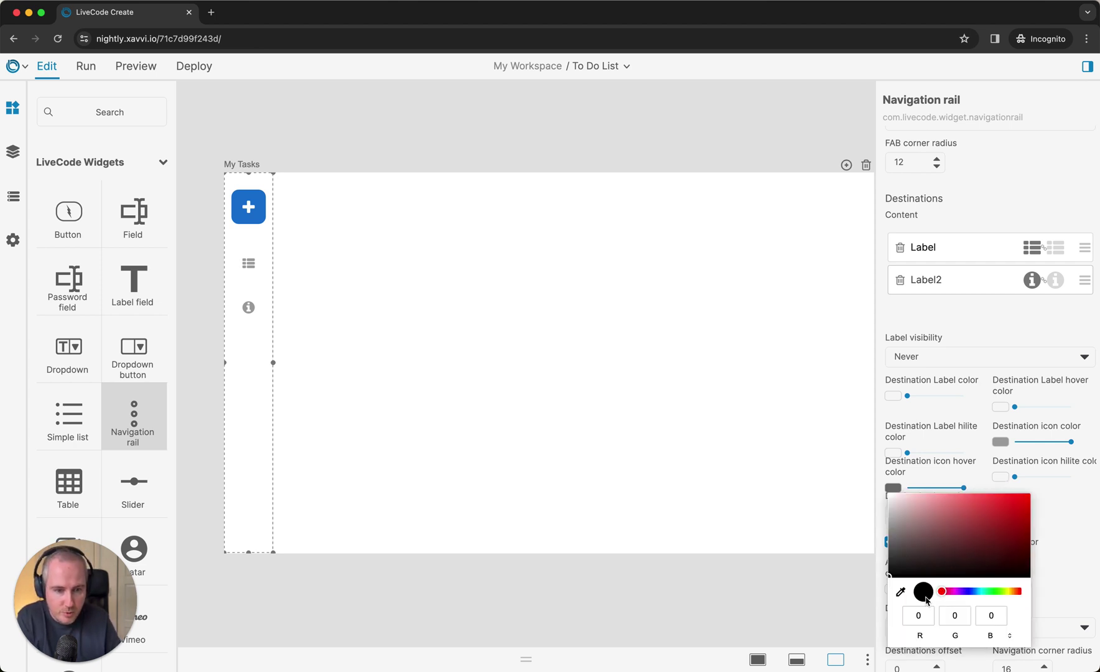
{"action": "left_click", "coordinate": [906, 596]}
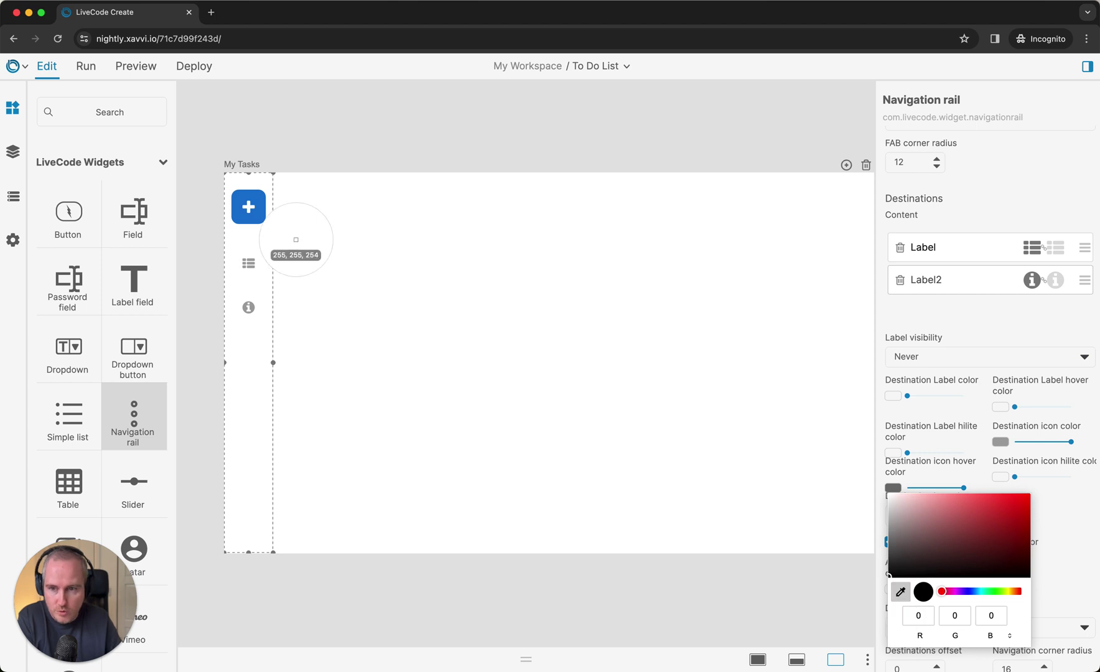
{"action": "left_click", "coordinate": [255, 199]}
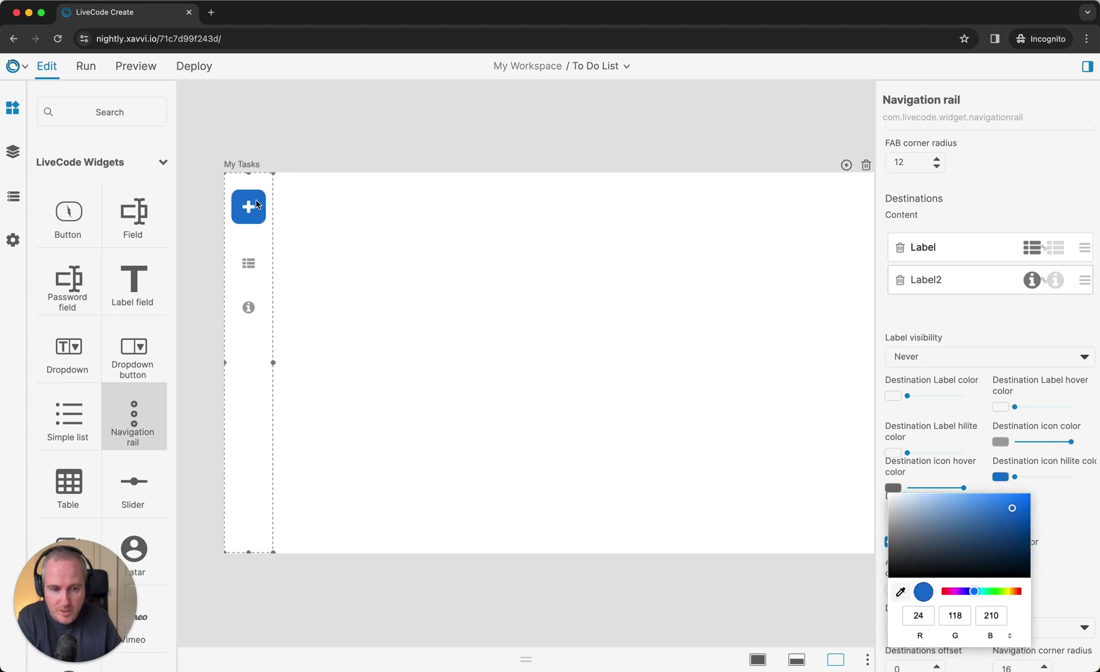
{"action": "left_click", "coordinate": [1061, 514]}
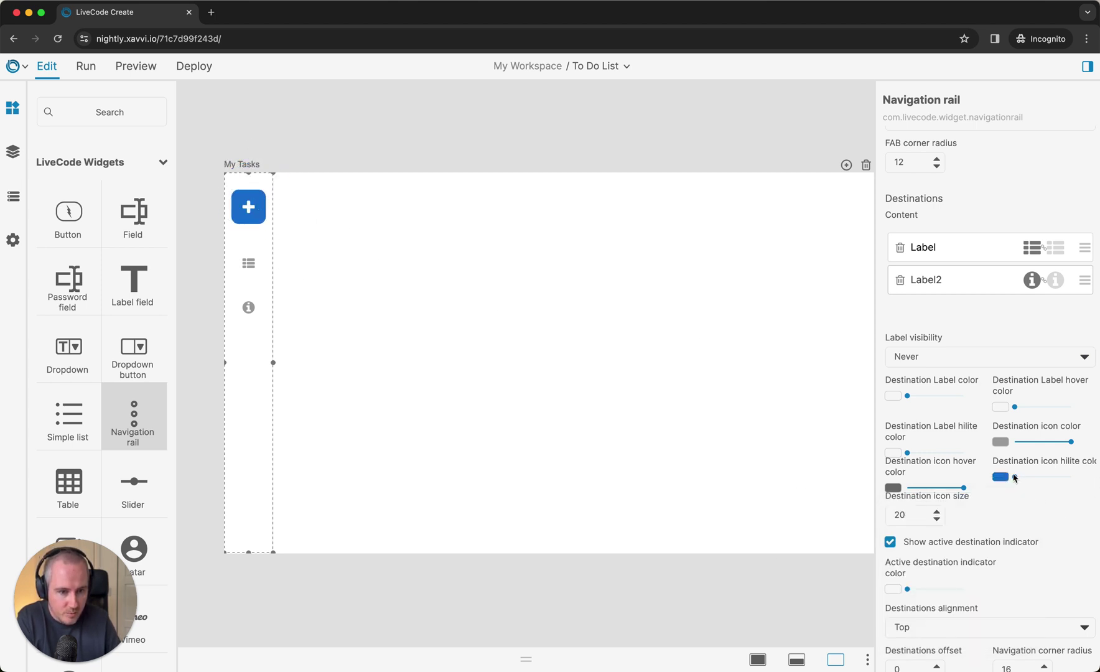
{"action": "key", "text": "Right"}
{"action": "key", "text": "Right"}
{"action": "key", "text": "End"}
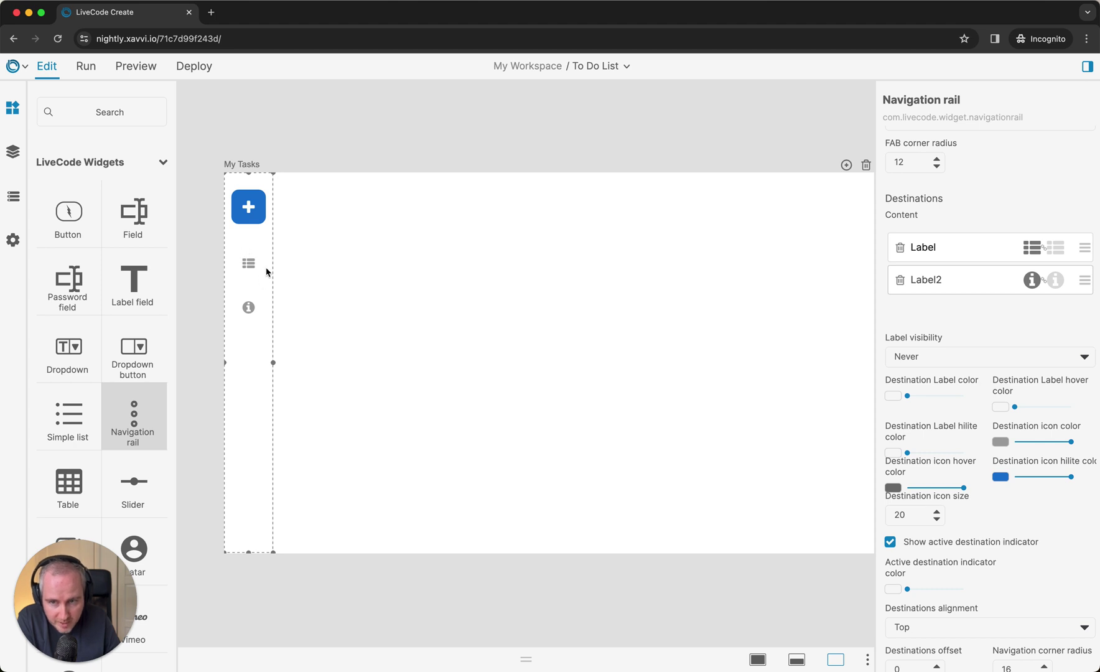
Uncheck 'Show active destination indicator' on the navigation rail, then browse the widget palette.
{"action": "left_click", "coordinate": [890, 542]}
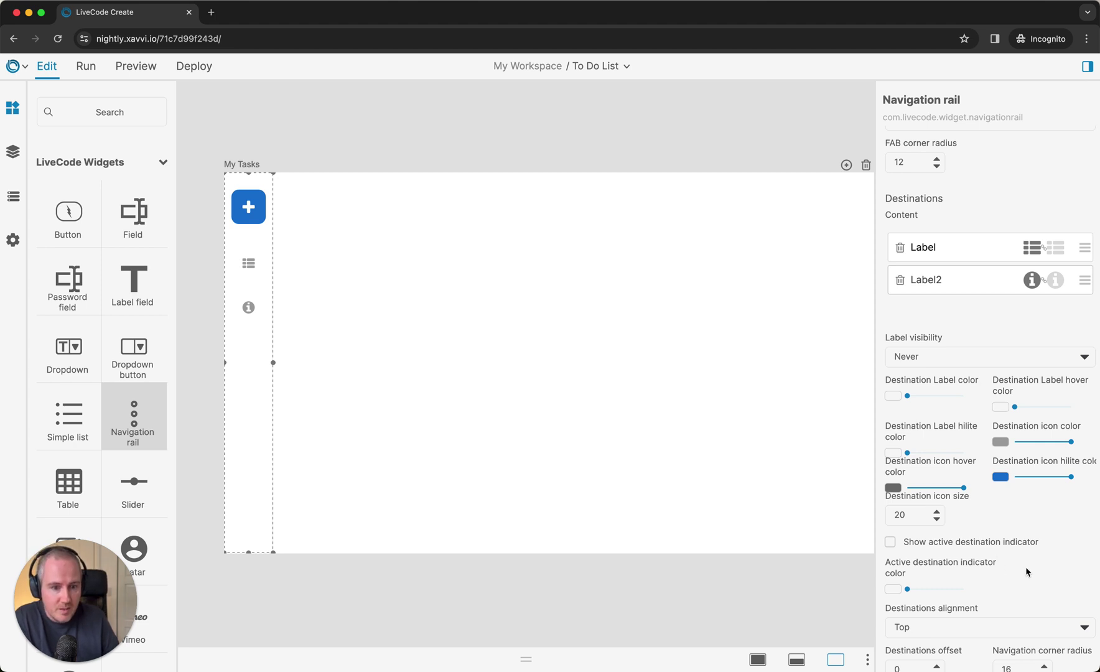
{"action": "scroll", "coordinate": [1026, 572], "scroll_direction": "down", "scroll_amount": 1}
{"action": "scroll", "coordinate": [1026, 572], "scroll_direction": "down", "scroll_amount": 3}
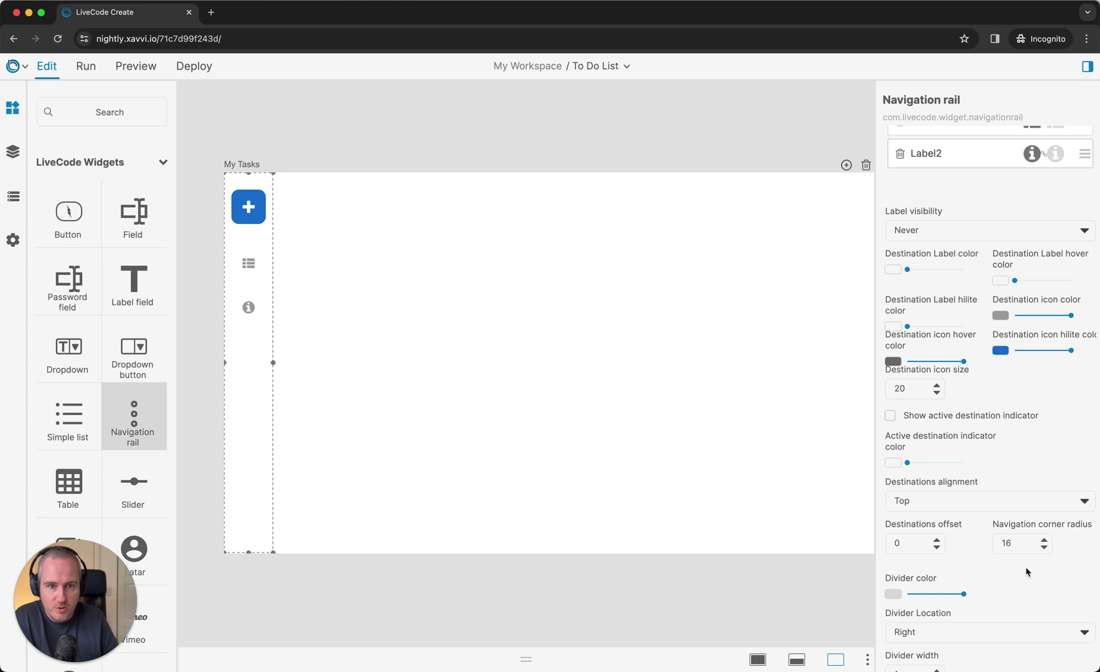
{"action": "scroll", "coordinate": [1026, 572], "scroll_direction": "up", "scroll_amount": 1}
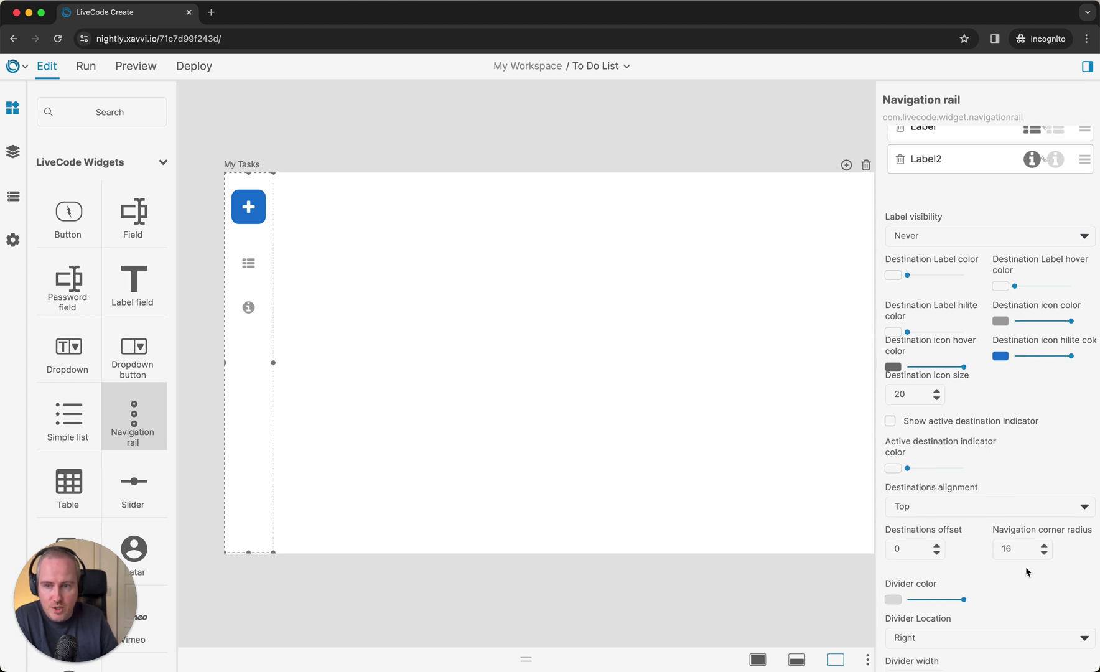
{"action": "scroll", "coordinate": [104, 414], "scroll_direction": "down", "scroll_amount": 3}
{"action": "scroll", "coordinate": [104, 413], "scroll_direction": "down", "scroll_amount": 12}
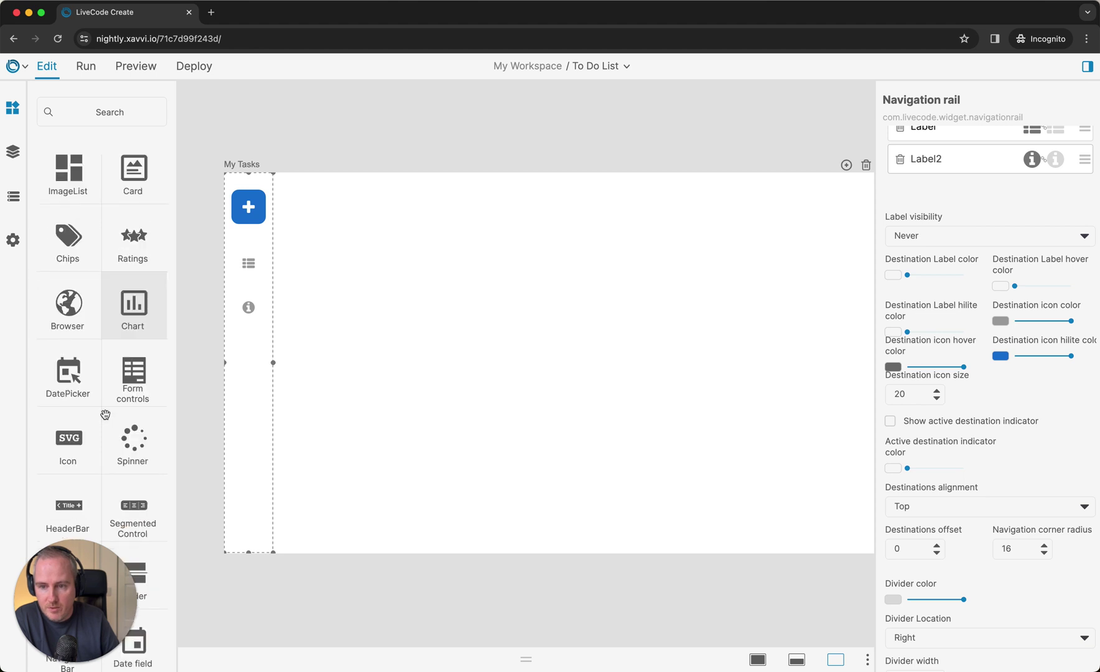
{"action": "scroll", "coordinate": [105, 415], "scroll_direction": "down", "scroll_amount": 6}
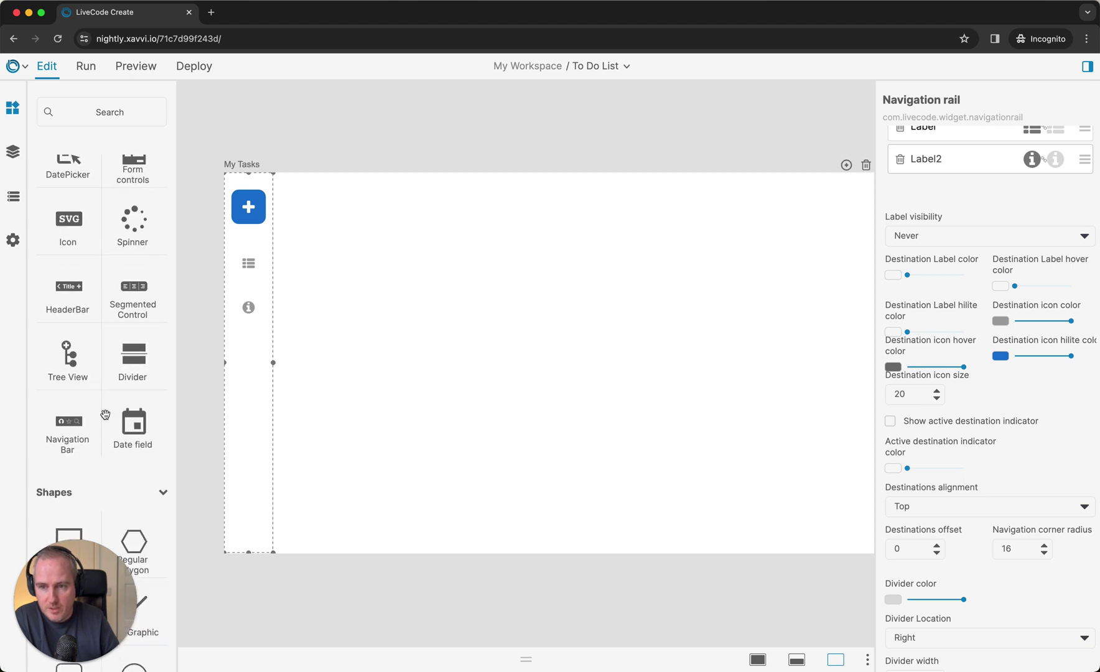
{"action": "scroll", "coordinate": [105, 414], "scroll_direction": "down", "scroll_amount": 7}
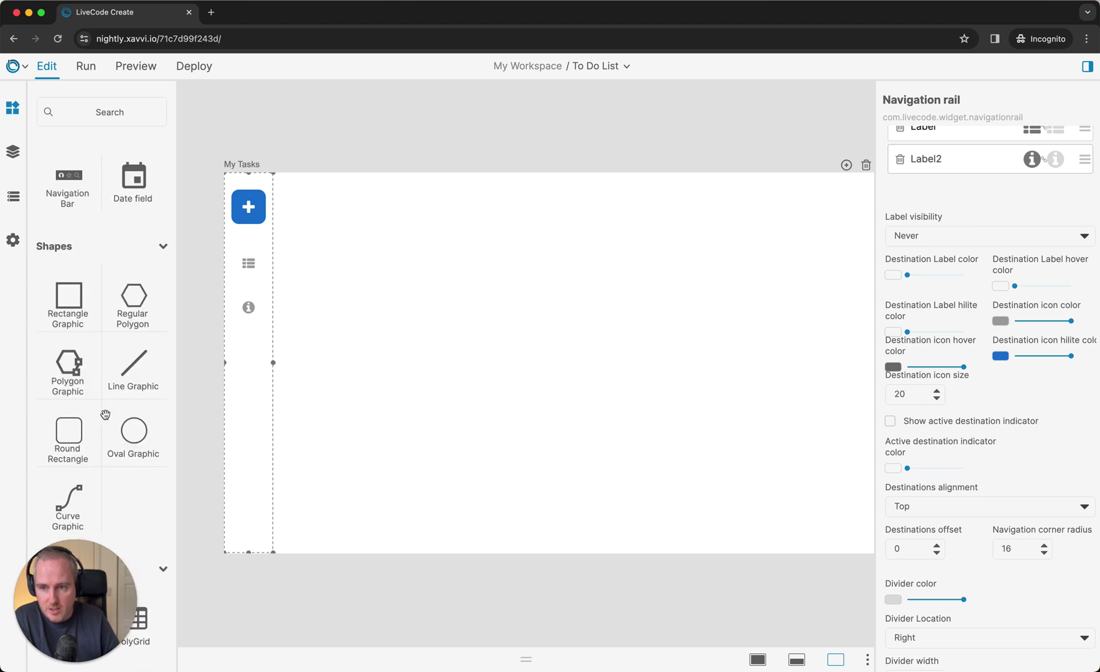
{"action": "scroll", "coordinate": [106, 414], "scroll_direction": "up", "scroll_amount": 13}
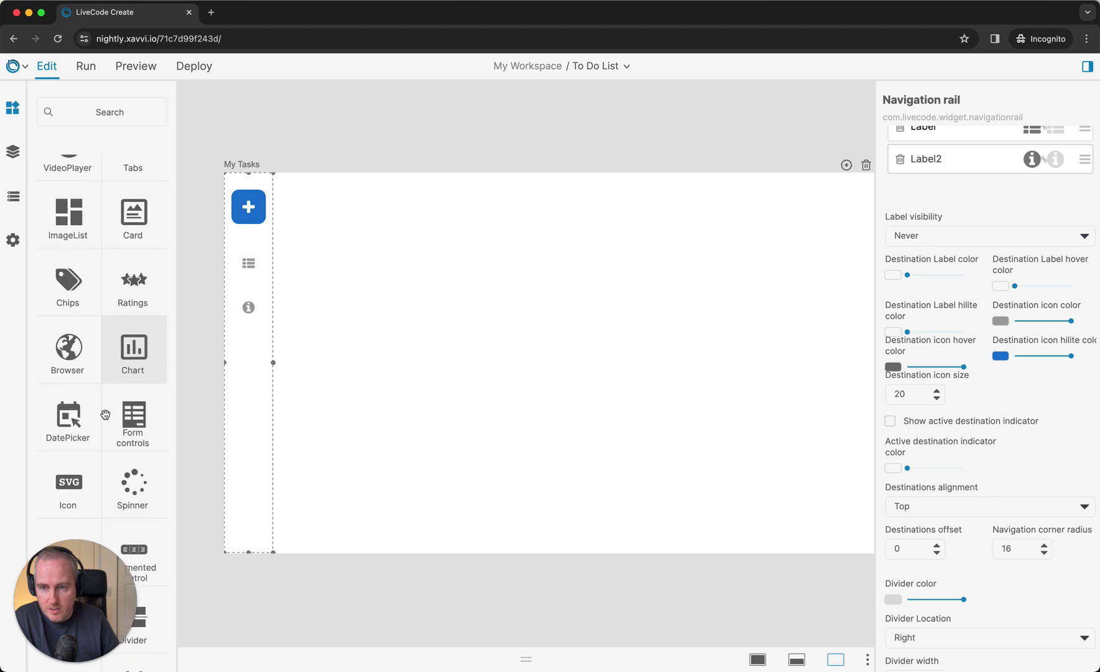
{"action": "scroll", "coordinate": [105, 415], "scroll_direction": "up", "scroll_amount": 15}
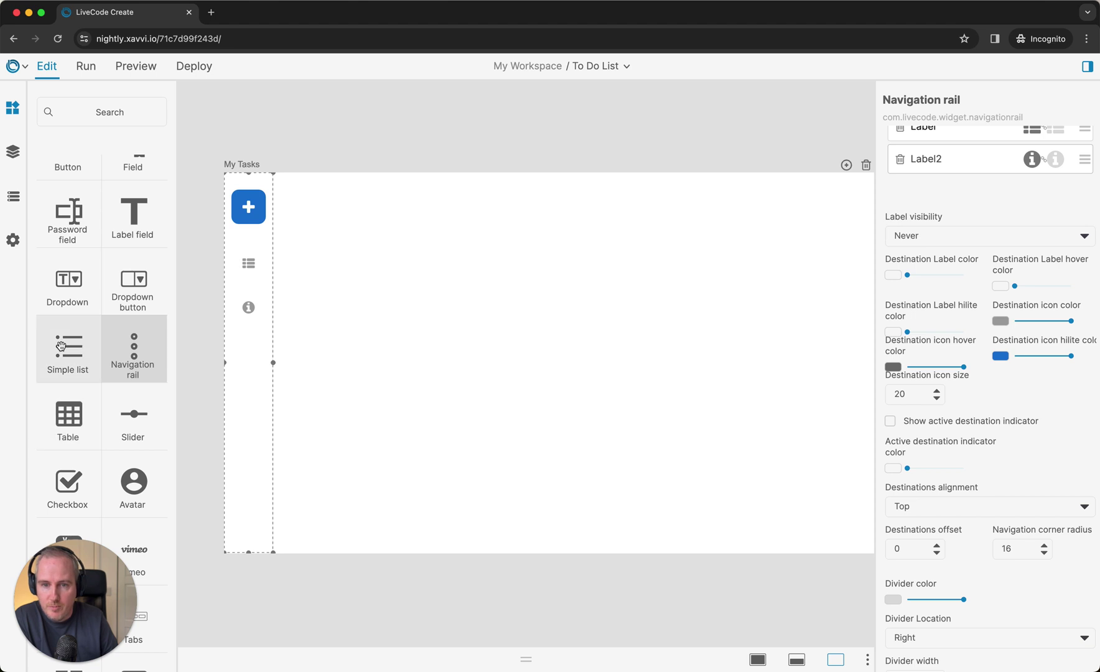
Drop a Simple list widget beside the nav rail and narrow the properties panel.
{"action": "left_click_drag", "start_coordinate": [60, 346], "coordinate": [431, 324]}
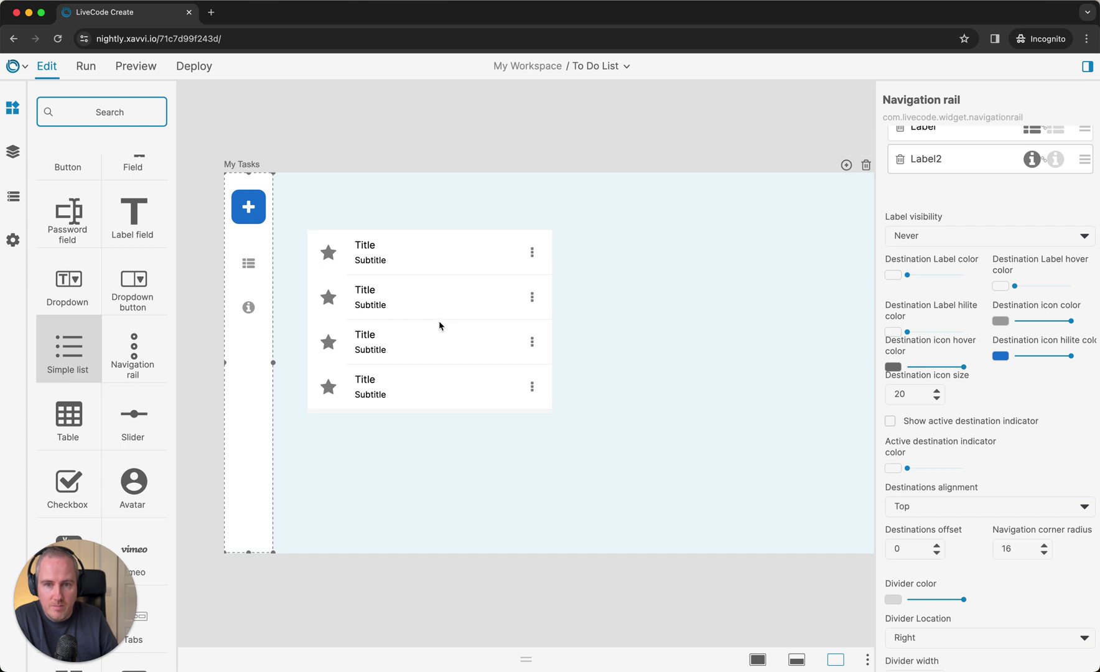
{"action": "left_click_drag", "start_coordinate": [439, 324], "coordinate": [439, 325]}
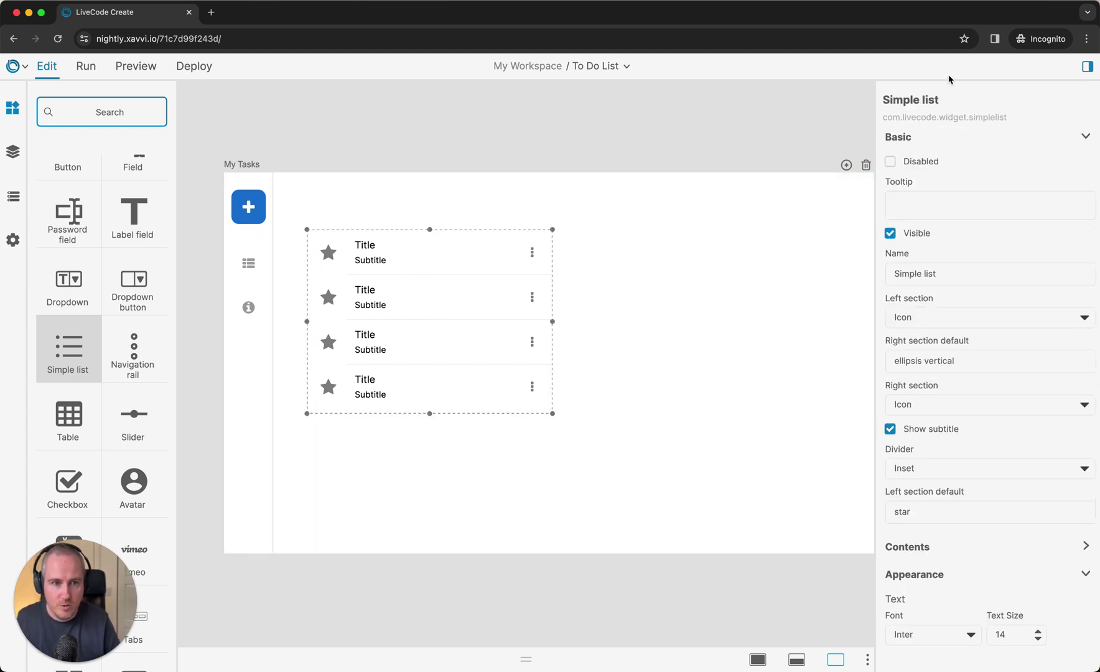
{"action": "left_click_drag", "start_coordinate": [876, 131], "coordinate": [922, 134]}
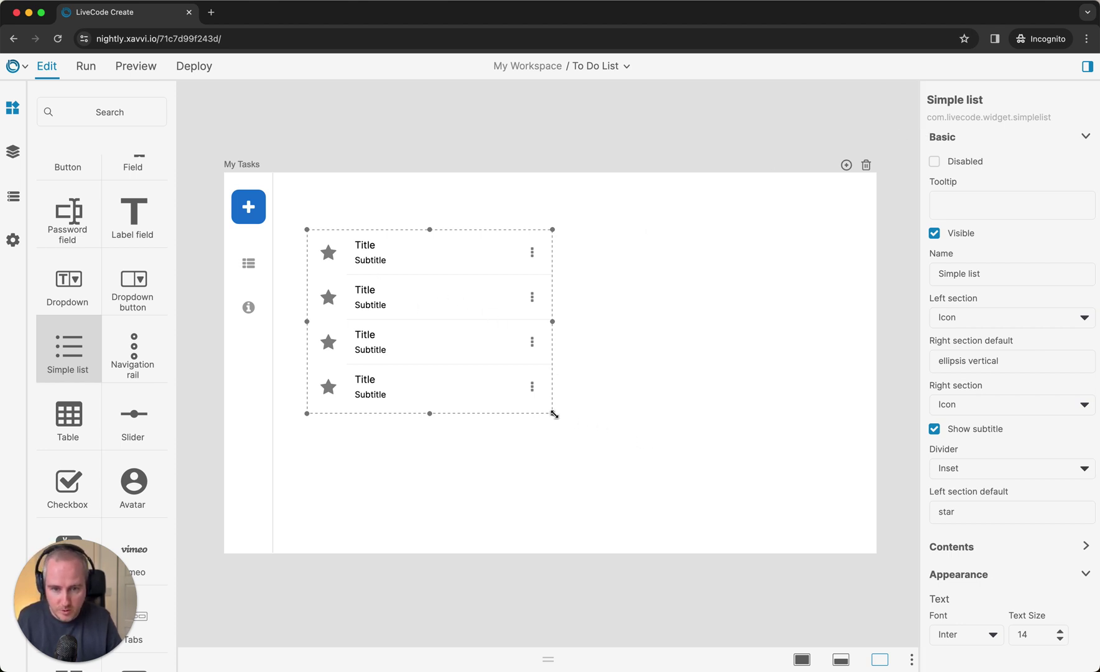
Enlarge the simple list to about 880 by 471, extending its left and right edges.
{"action": "left_click_drag", "start_coordinate": [553, 414], "coordinate": [831, 519]}
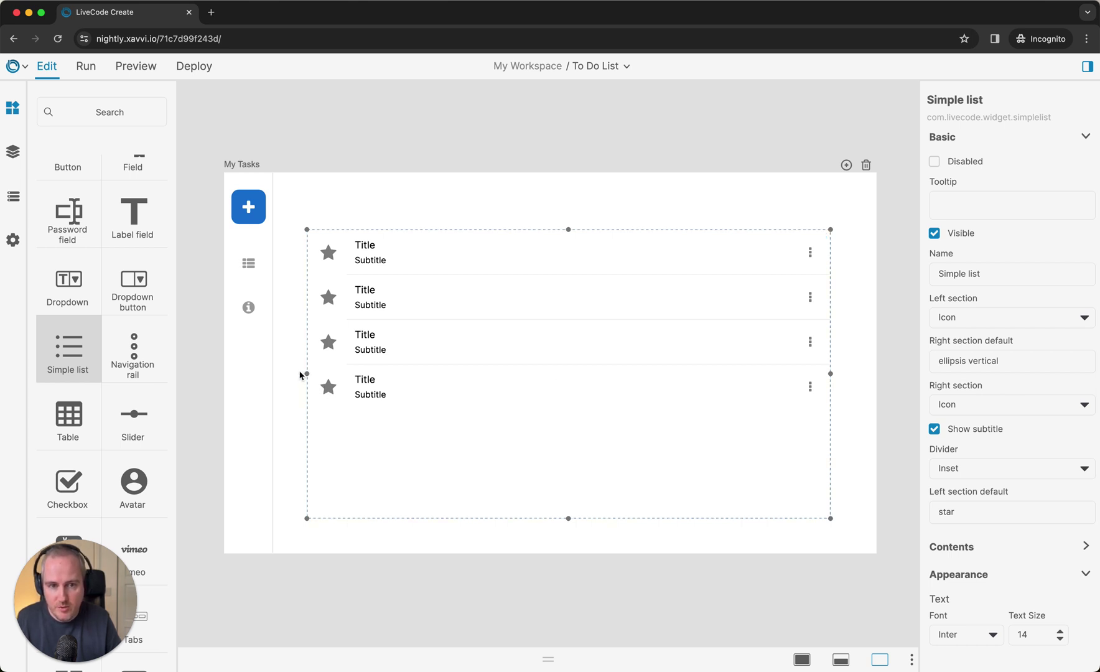
{"action": "left_click_drag", "start_coordinate": [300, 375], "coordinate": [297, 375]}
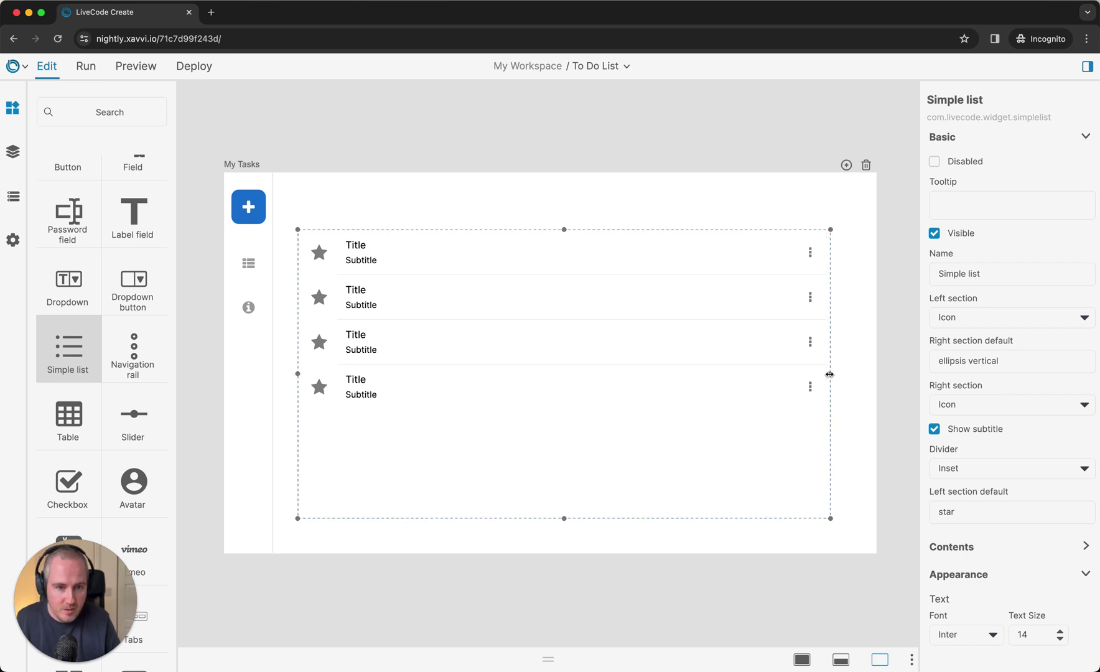
{"action": "left_click_drag", "start_coordinate": [835, 375], "coordinate": [836, 375]}
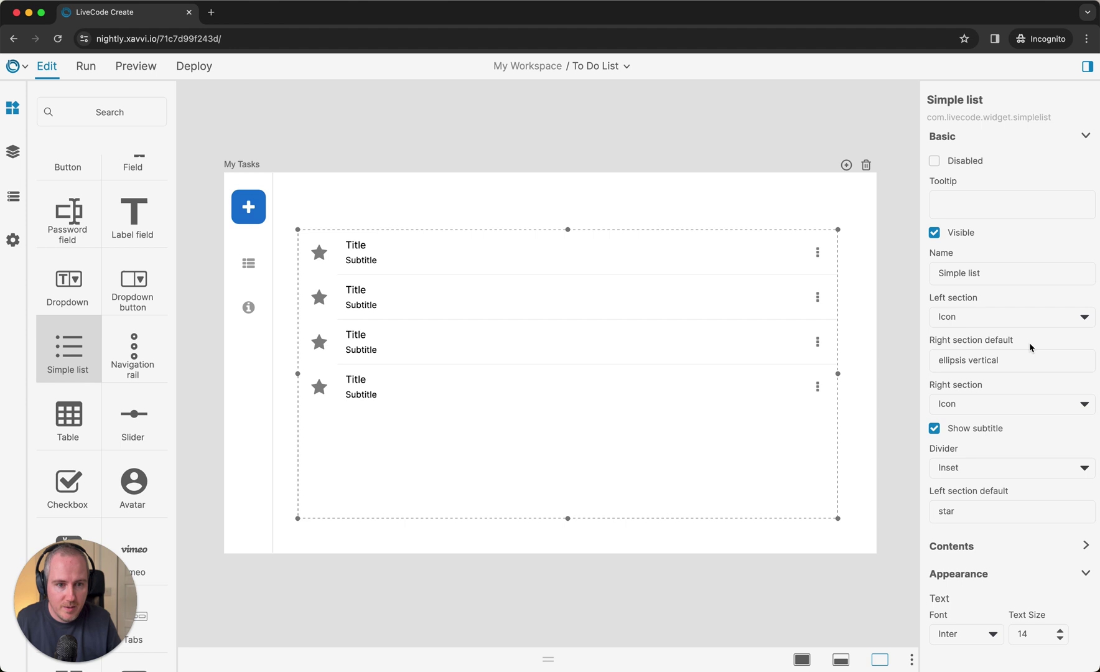
Remove the list's left-section star icons and set its Right section to Button.
{"action": "left_click", "coordinate": [978, 322]}
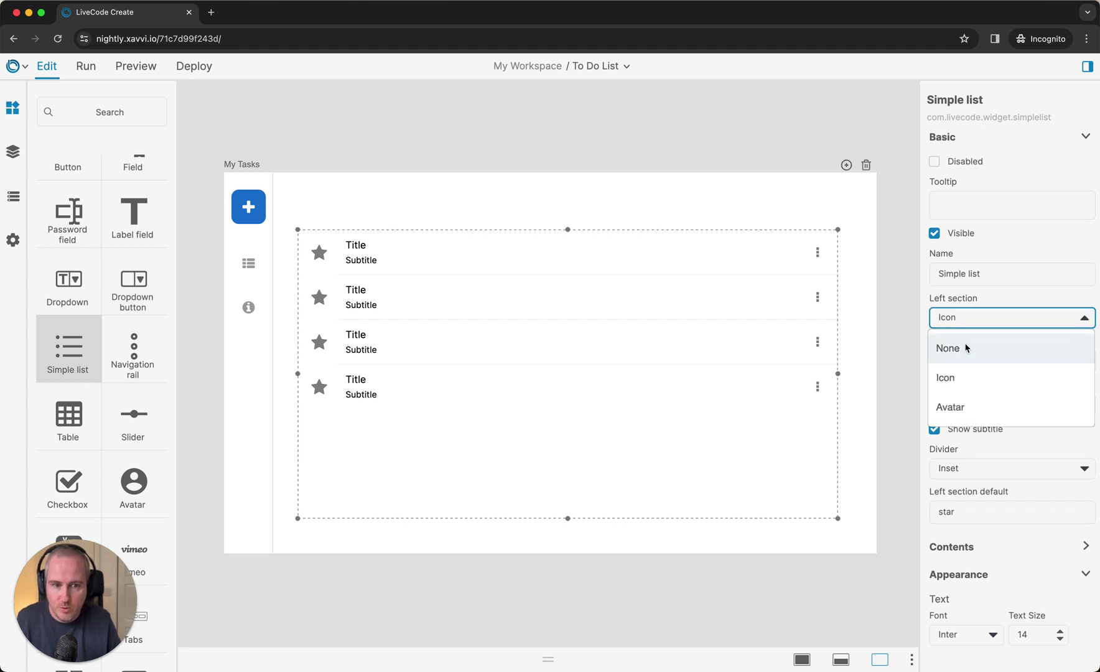
{"action": "left_click", "coordinate": [967, 348]}
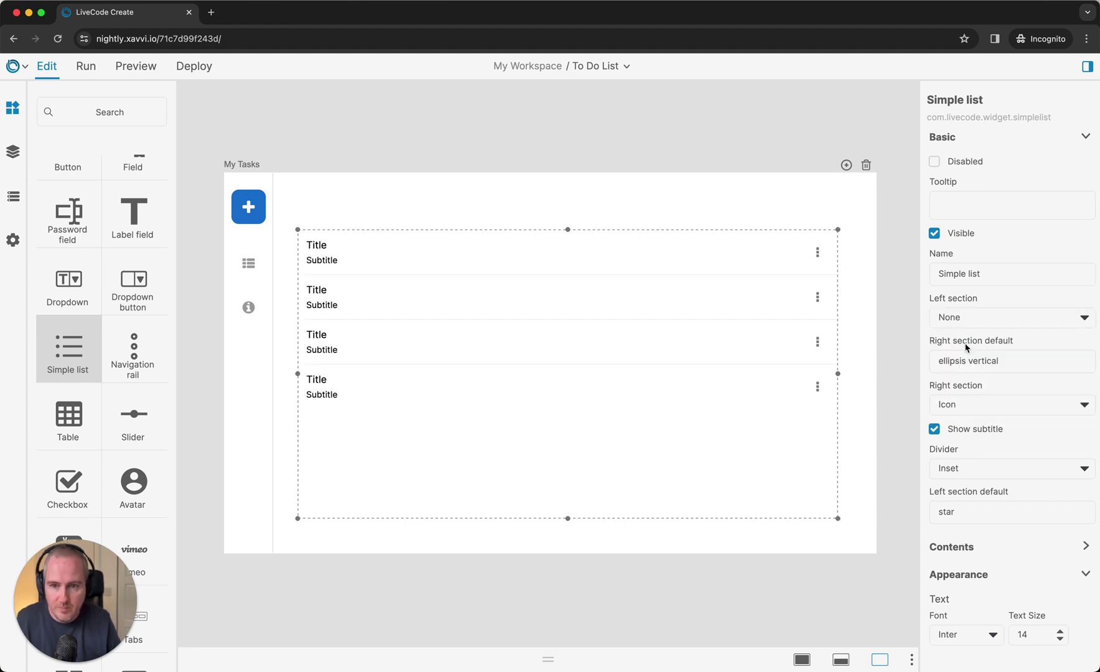
{"action": "left_click", "coordinate": [1002, 408]}
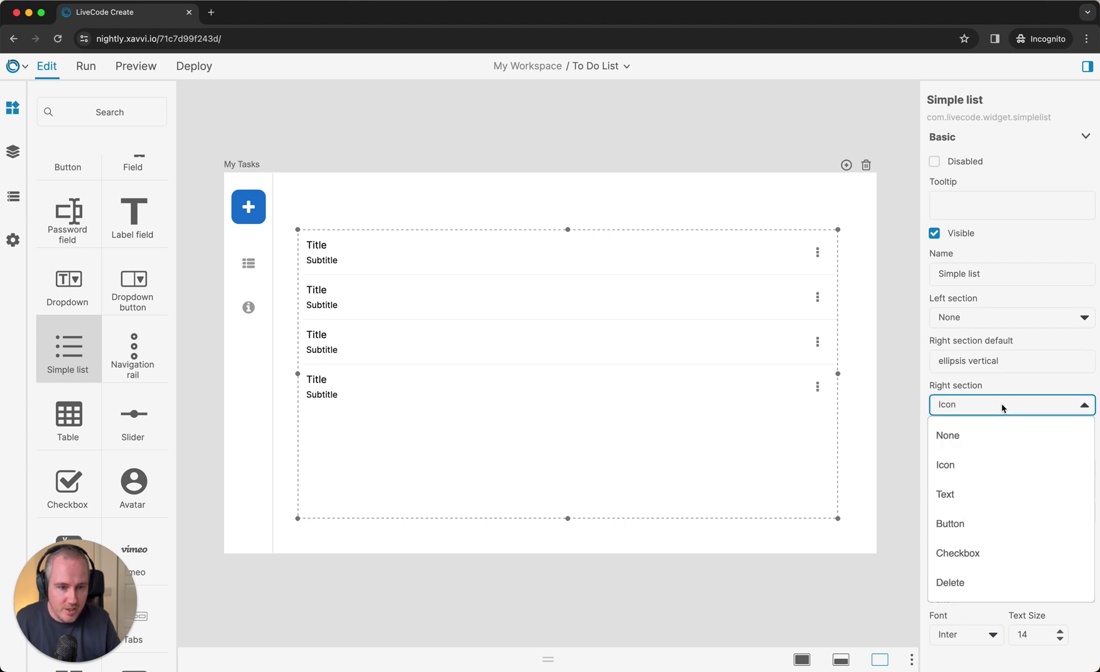
{"action": "left_click", "coordinate": [959, 525]}
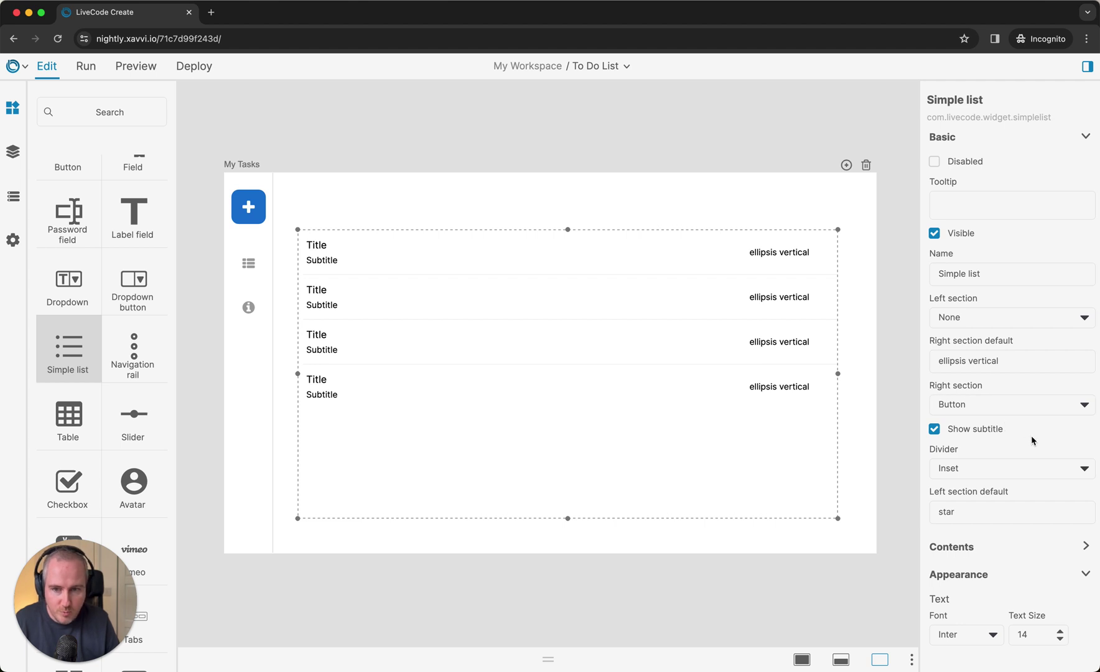
{"action": "scroll", "coordinate": [1032, 441], "scroll_direction": "down", "scroll_amount": 3}
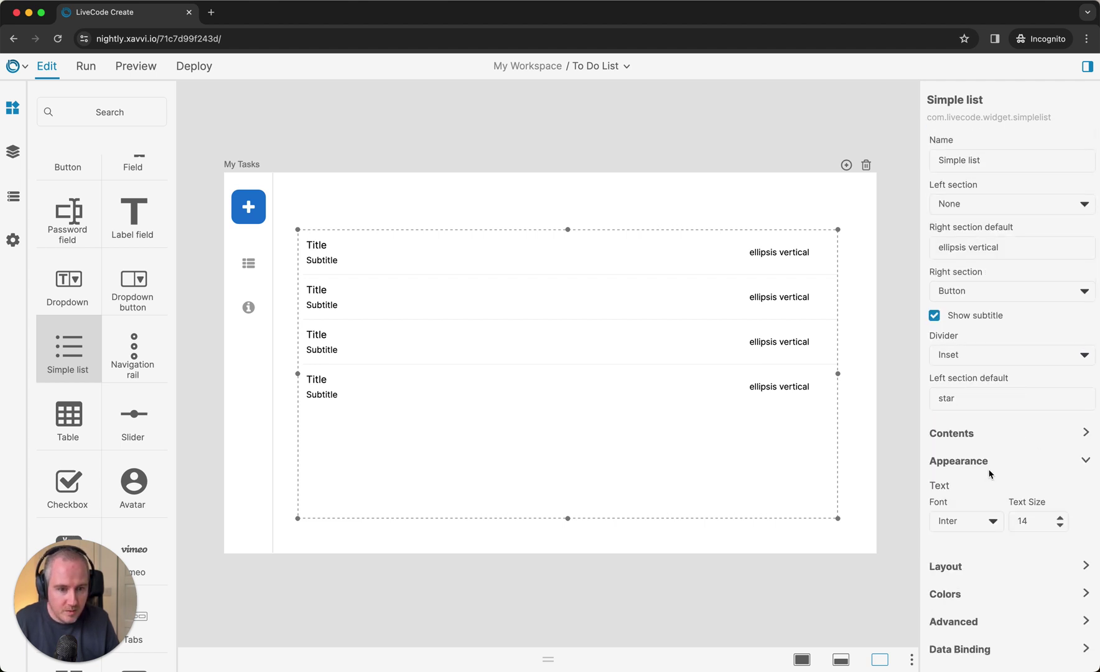
Set the Right section color to #1876D2 sampled from the add button, then nudge the list right.
{"action": "left_click", "coordinate": [947, 596]}
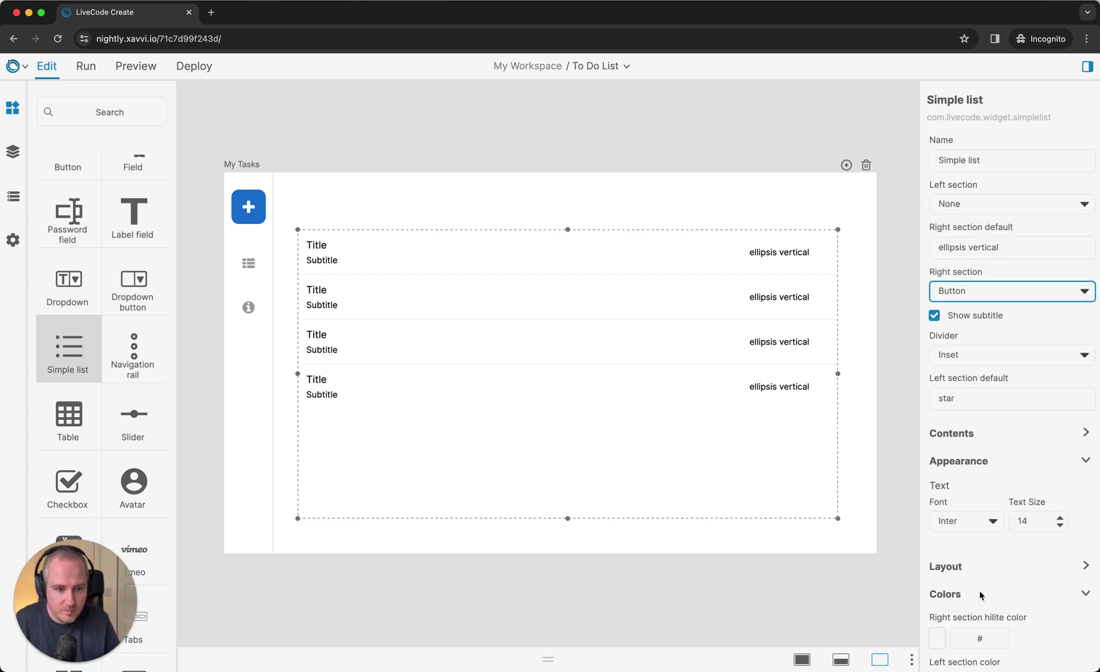
{"action": "scroll", "coordinate": [986, 596], "scroll_direction": "down", "scroll_amount": 6}
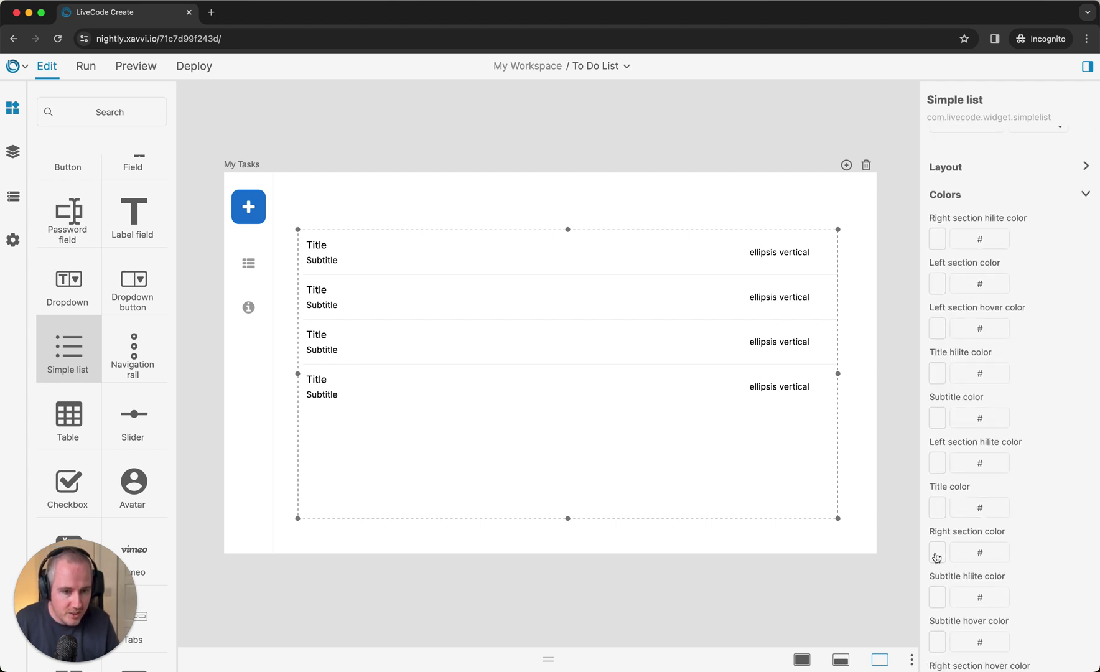
{"action": "left_click", "coordinate": [937, 558]}
{"action": "left_click", "coordinate": [947, 496]}
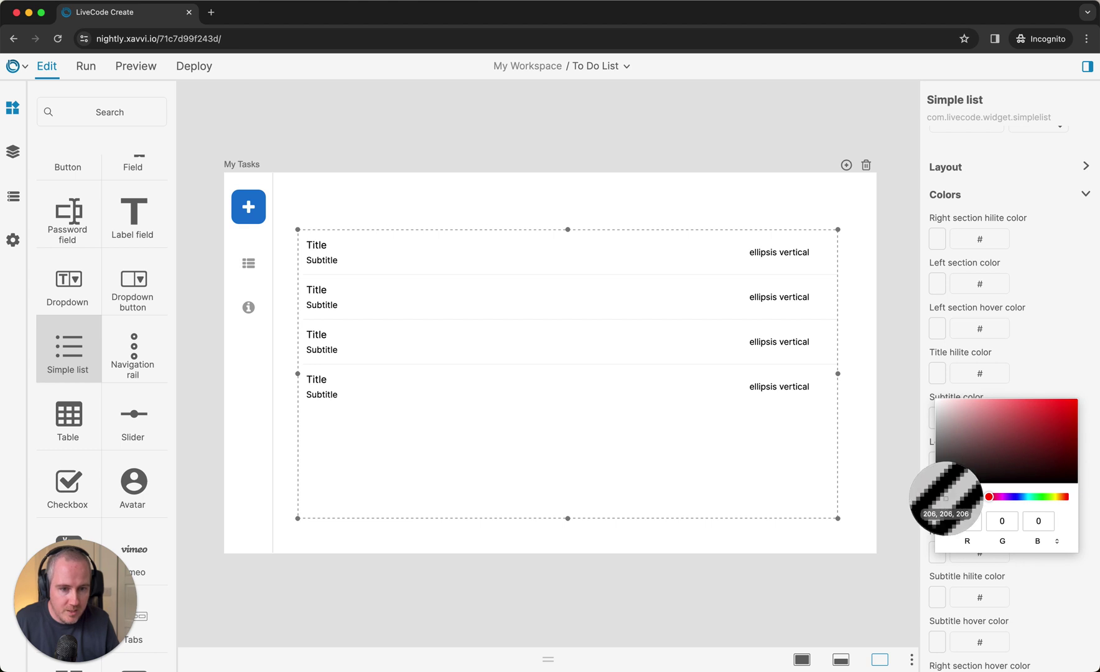
{"action": "left_click", "coordinate": [259, 198]}
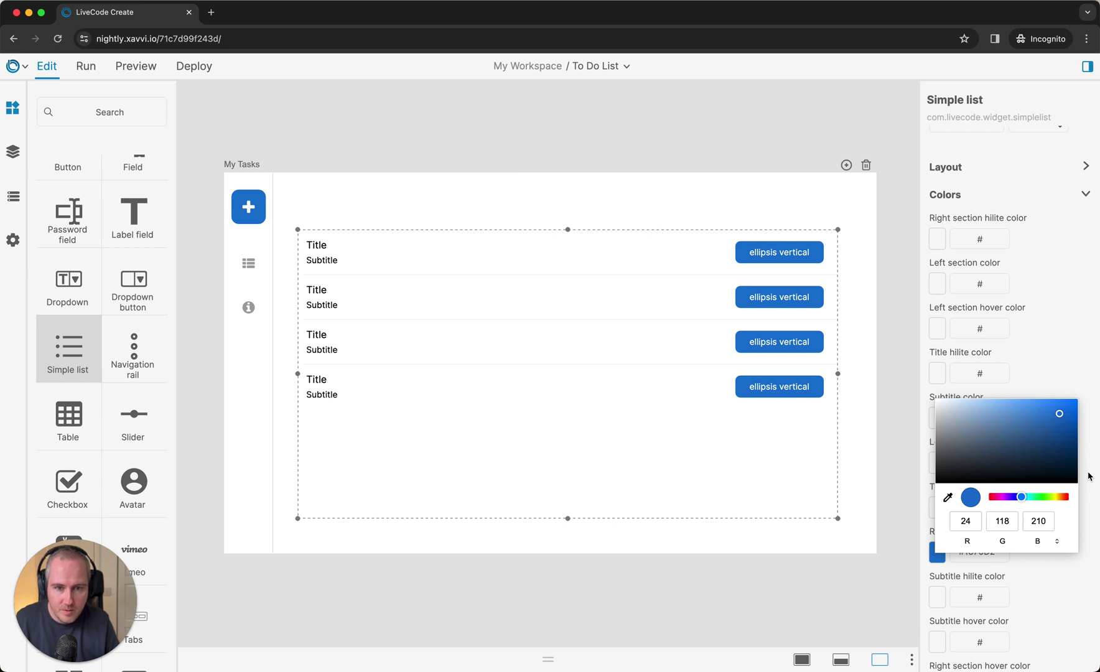
{"action": "left_click", "coordinate": [1088, 476]}
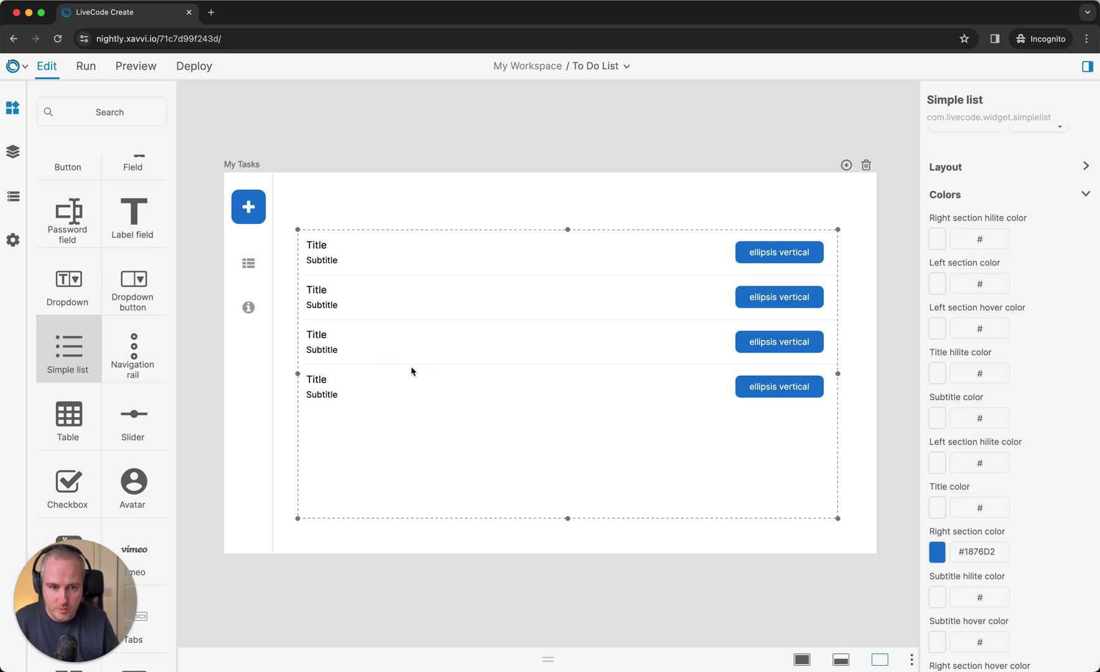
{"action": "left_click", "coordinate": [446, 372]}
{"action": "left_click_drag", "start_coordinate": [446, 372], "coordinate": [448, 373]}
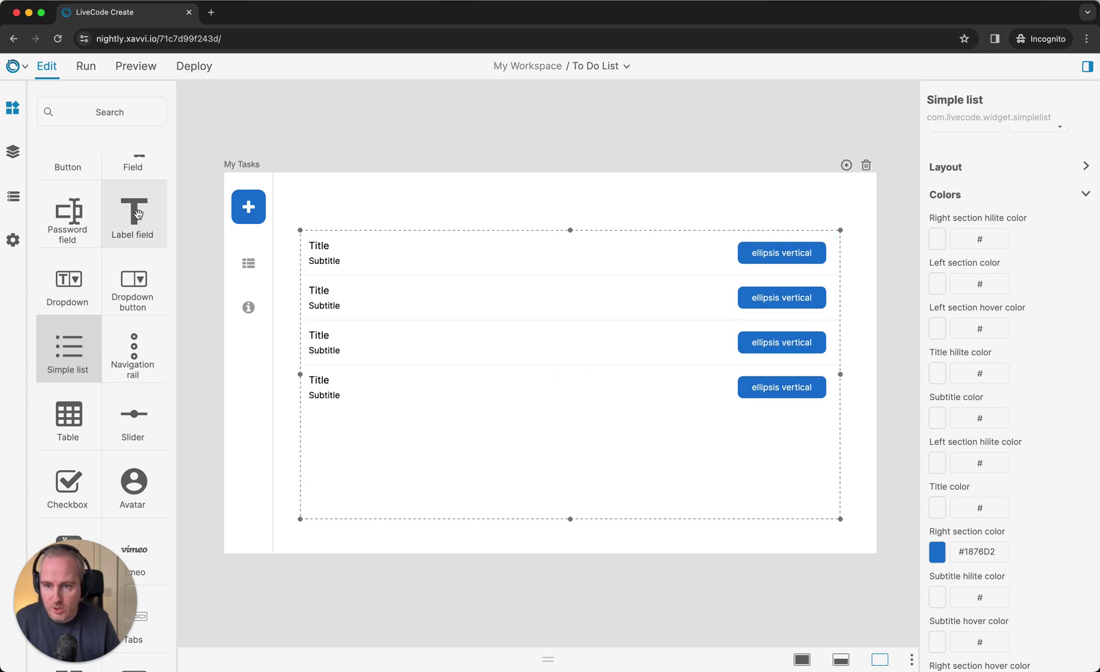
Place a Label field just above the list and set its Label text to 'My Tasks'.
{"action": "left_click_drag", "start_coordinate": [138, 214], "coordinate": [338, 215]}
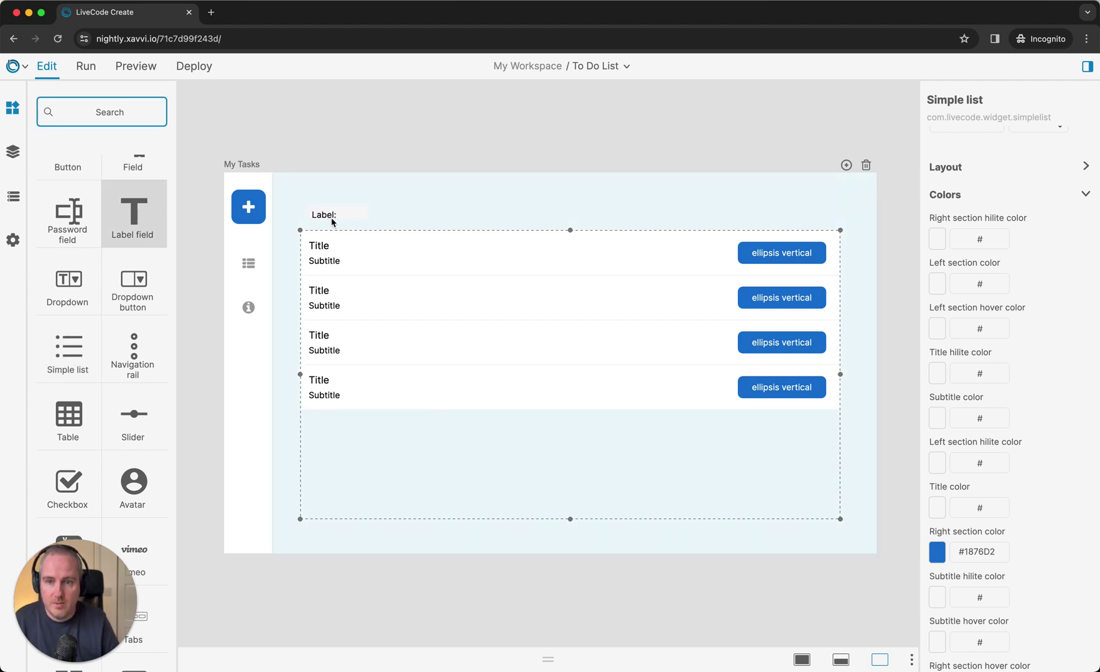
{"action": "left_click_drag", "start_coordinate": [328, 220], "coordinate": [326, 219]}
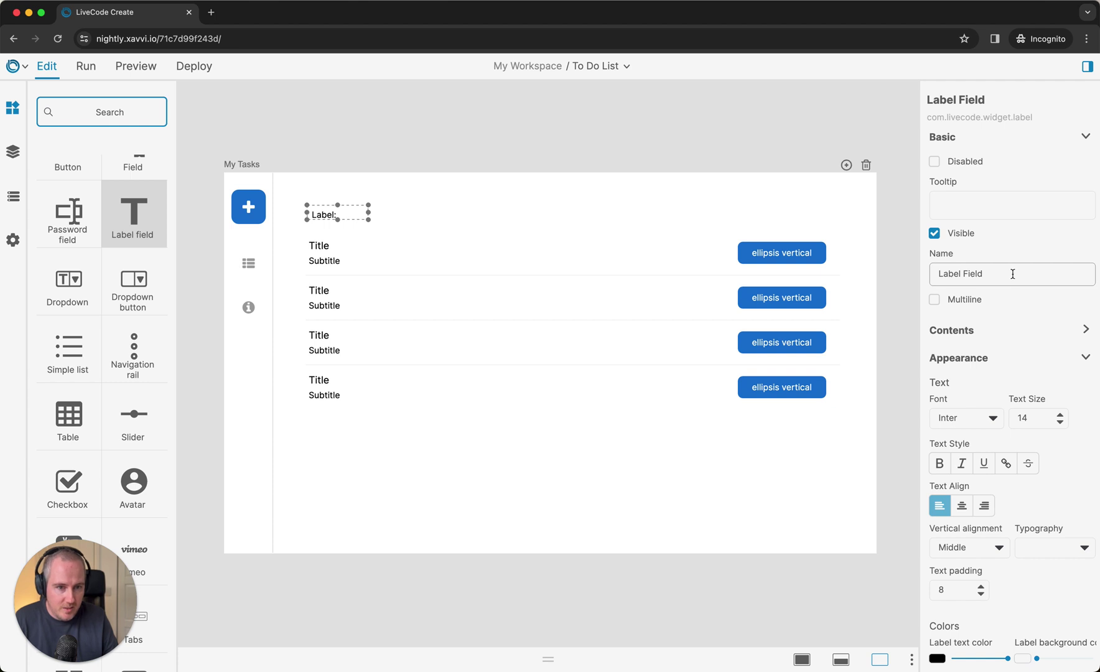
{"action": "left_click", "coordinate": [972, 330]}
{"action": "left_click", "coordinate": [972, 378]}
{"action": "type", "text": "My Taks"}
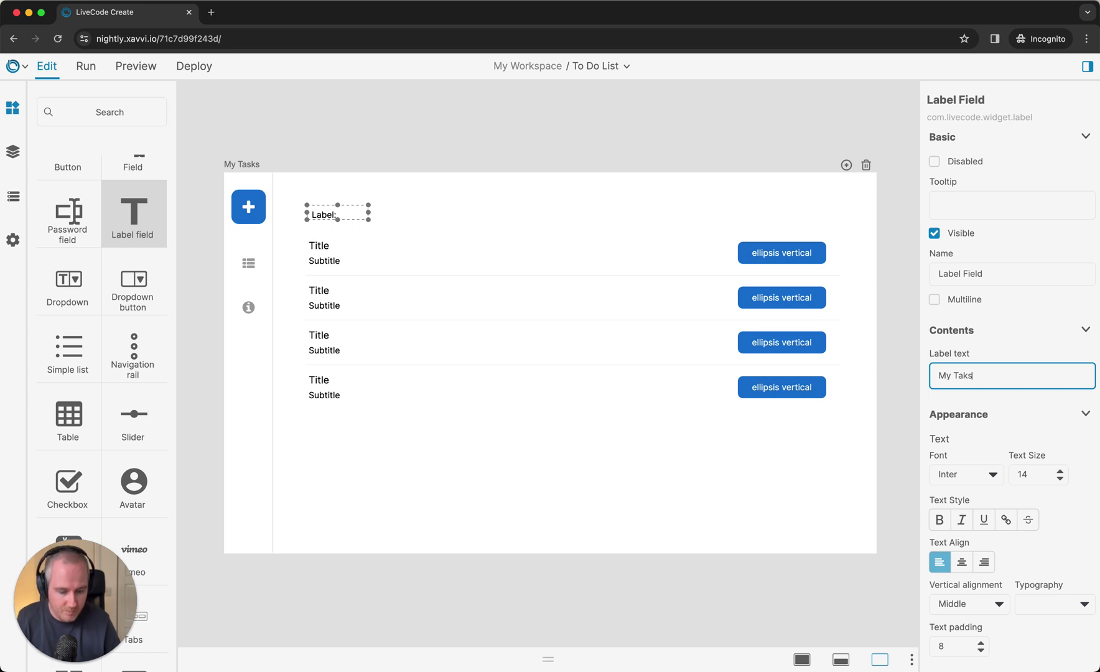
{"action": "key", "text": "BackSpace"}
{"action": "key", "text": "BackSpace"}
{"action": "type", "text": "sks"}
{"action": "left_click", "coordinate": [1038, 357]}
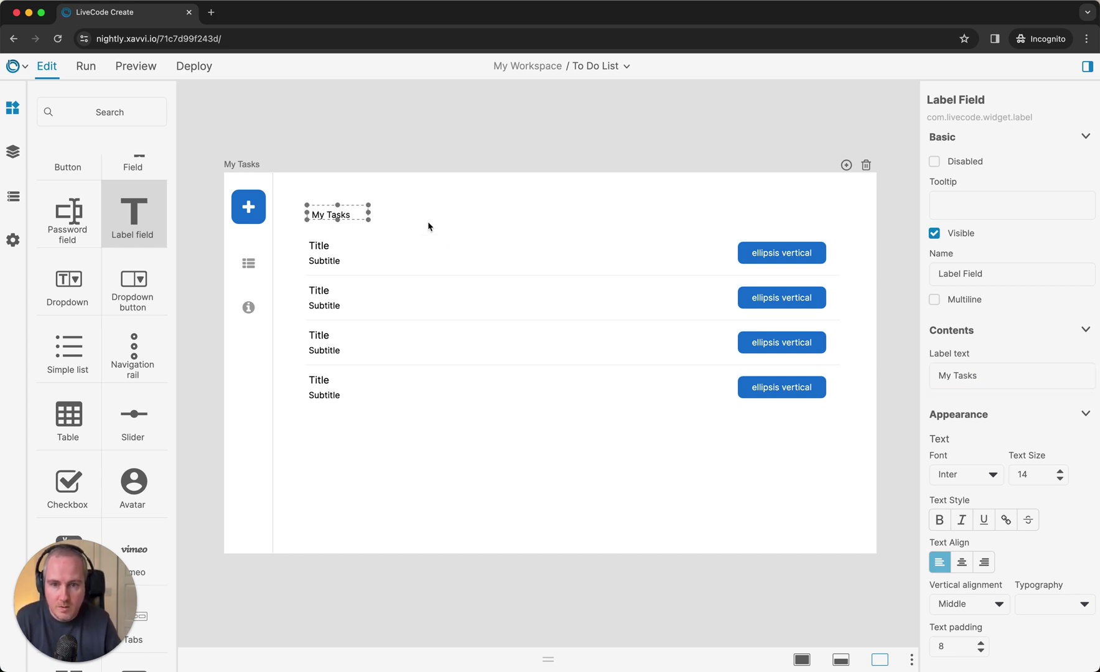
Give the label Inter SemiBold font and Headline medium typography, widening it to fit.
{"action": "left_click", "coordinate": [994, 476]}
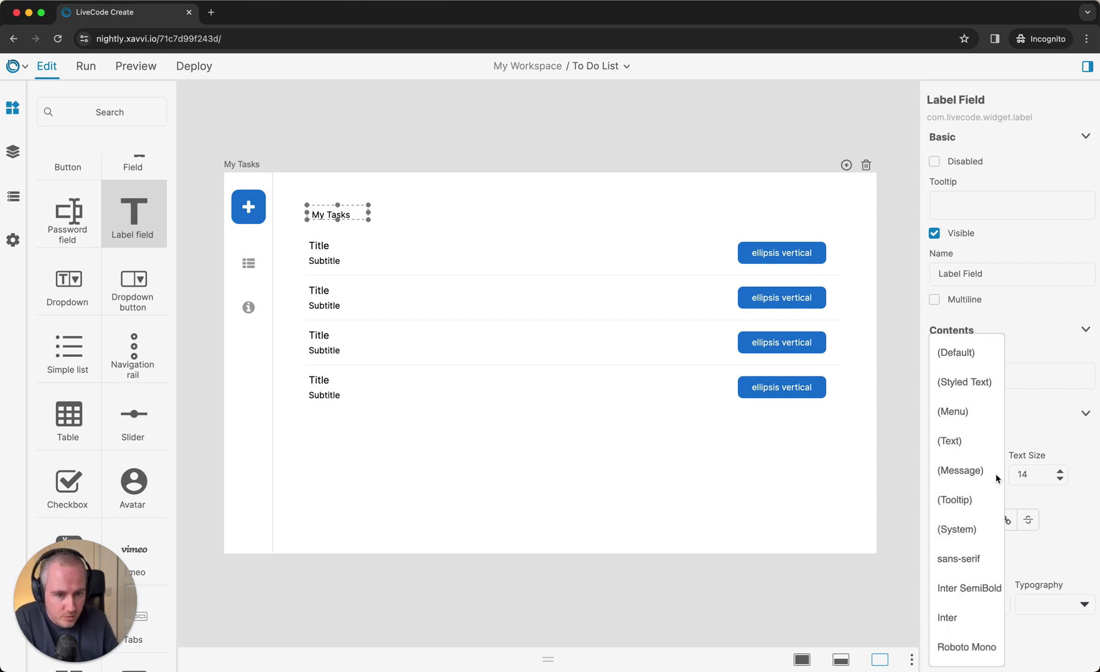
{"action": "left_click", "coordinate": [976, 588]}
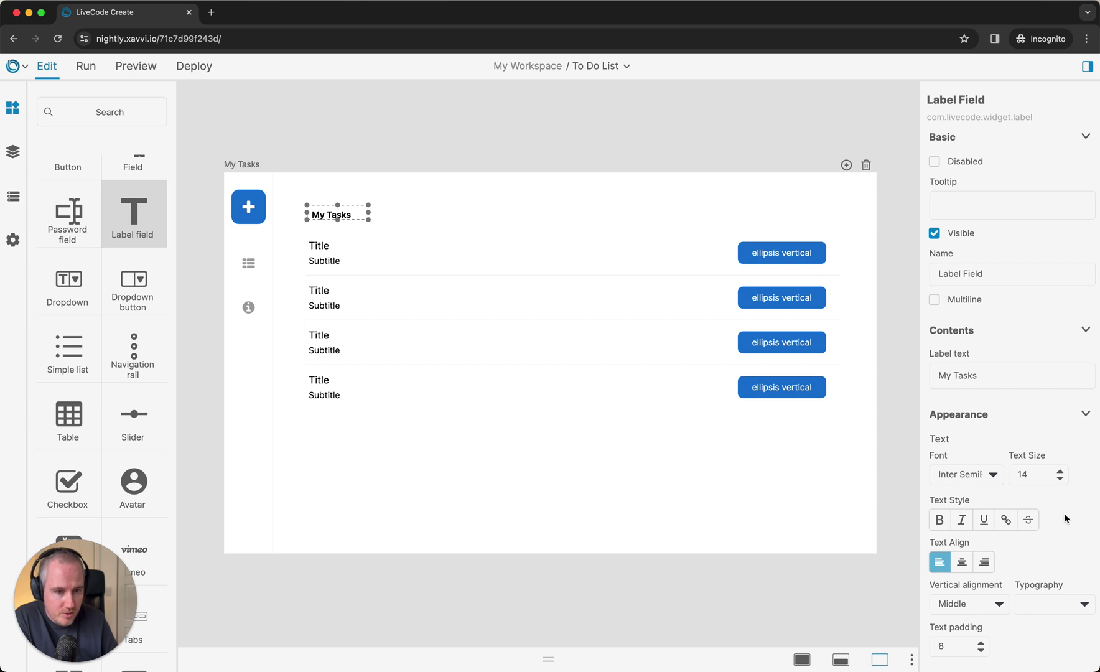
{"action": "scroll", "coordinate": [1048, 577], "scroll_direction": "down", "scroll_amount": 2}
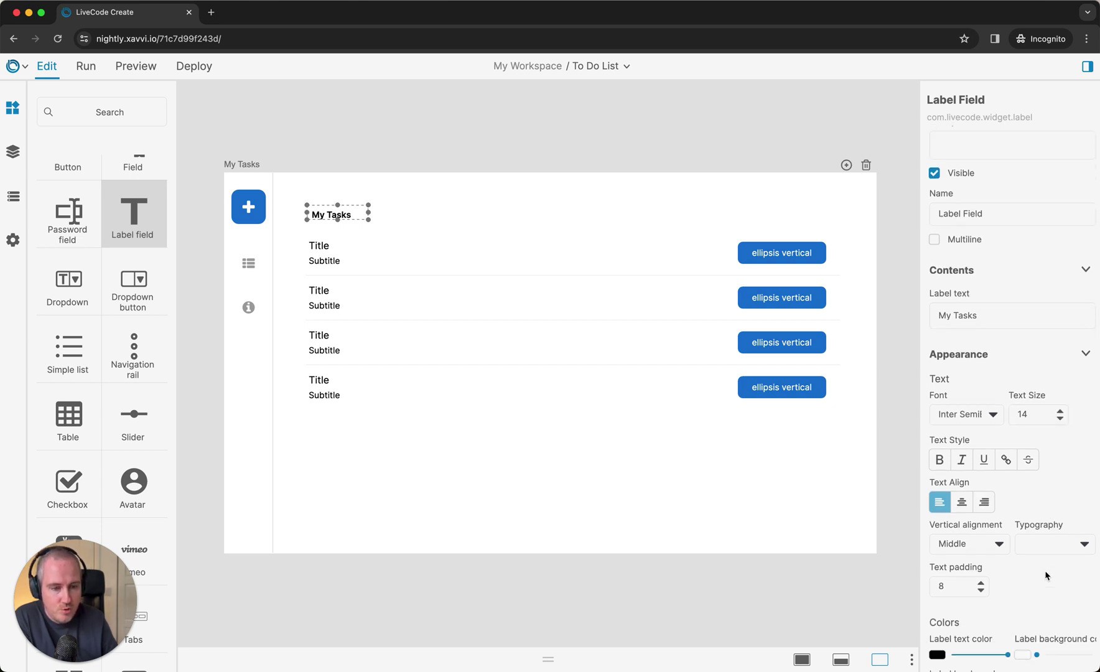
{"action": "scroll", "coordinate": [1070, 541], "scroll_direction": "down", "scroll_amount": 1}
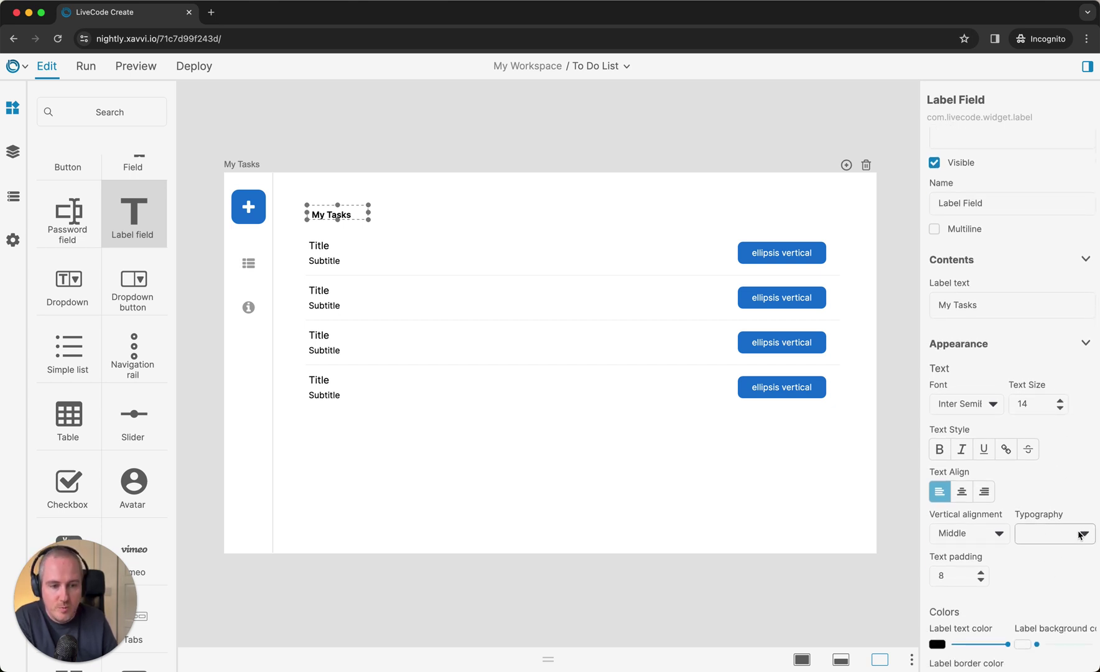
{"action": "left_click", "coordinate": [1080, 534]}
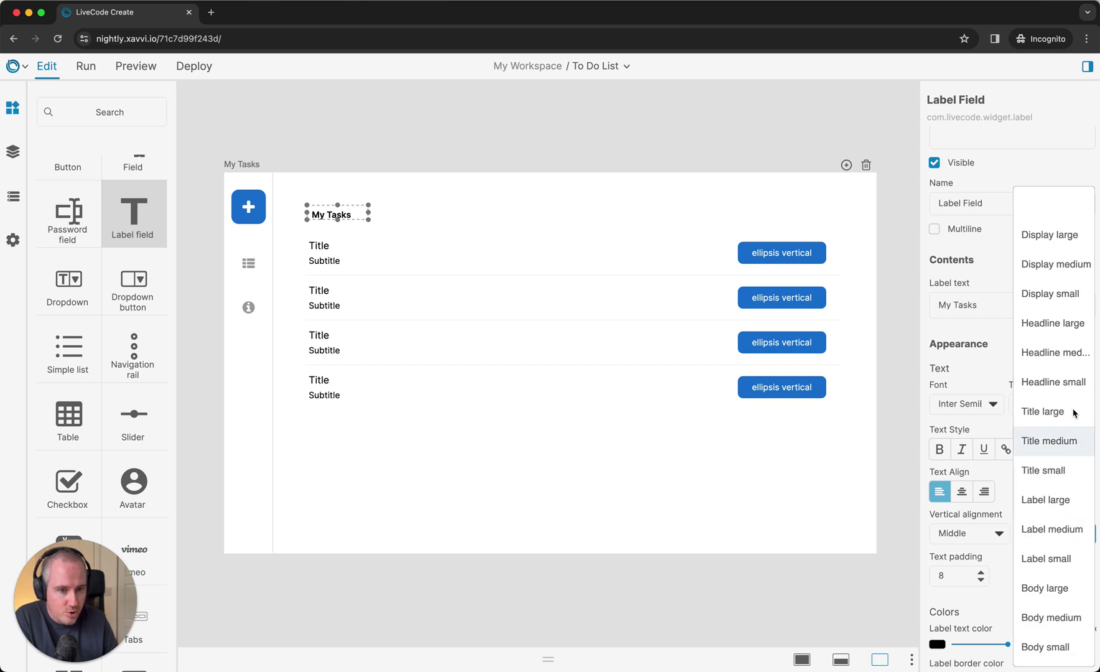
{"action": "left_click", "coordinate": [1047, 354]}
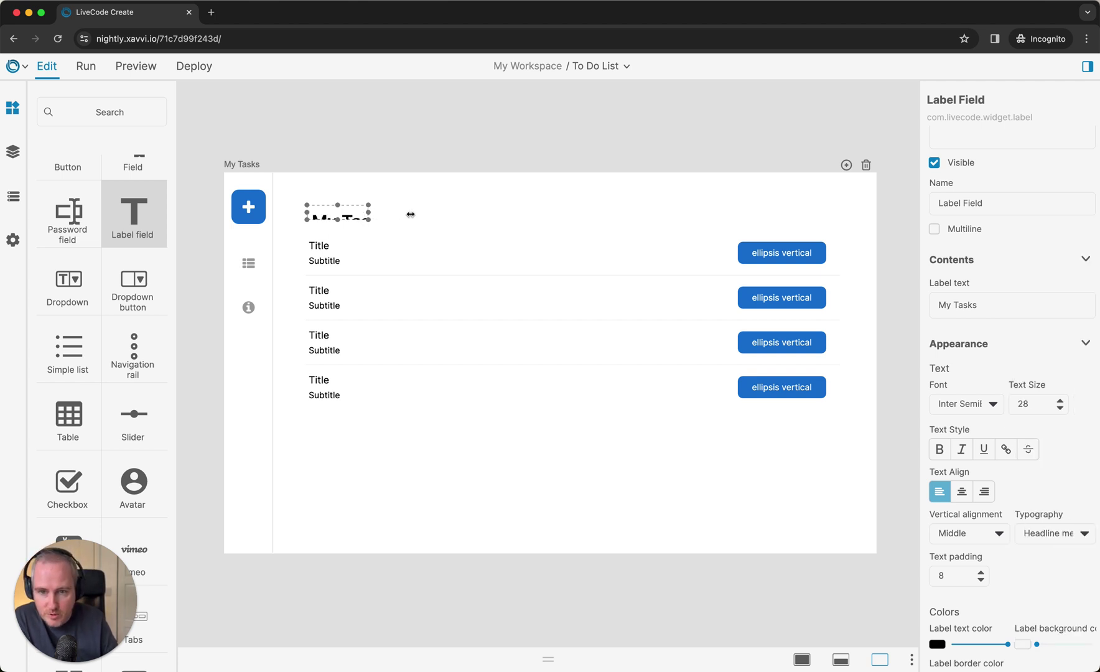
{"action": "left_click_drag", "start_coordinate": [411, 214], "coordinate": [370, 235]}
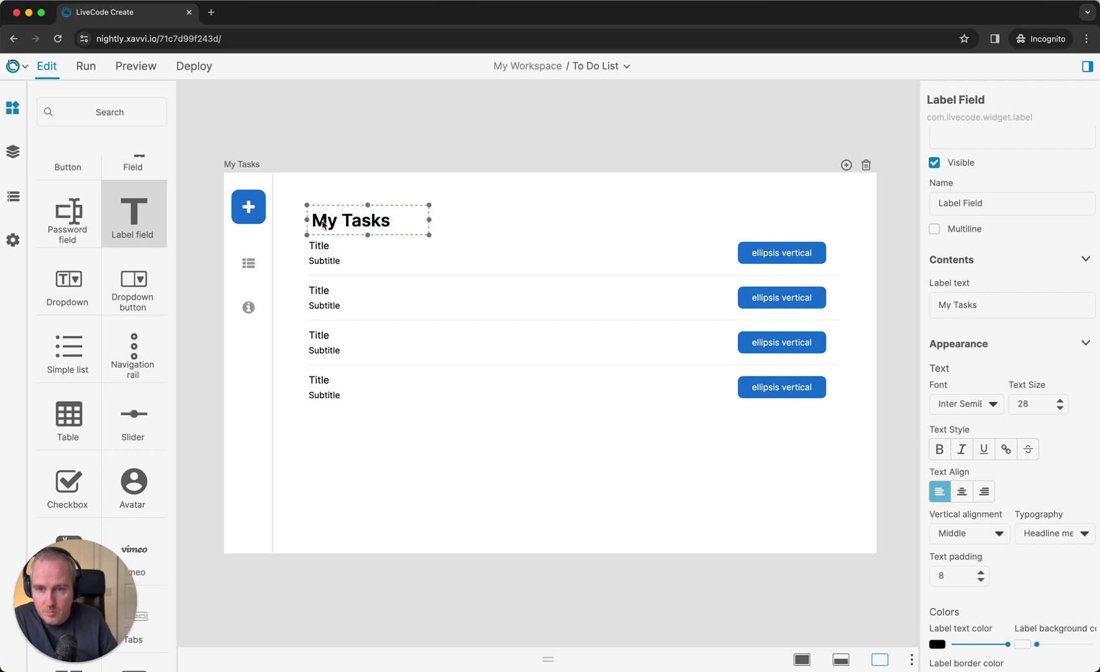
Nudge the My Tasks label a few pixels left and down to align with the list.
{"action": "left_click_drag", "start_coordinate": [317, 222], "coordinate": [321, 221]}
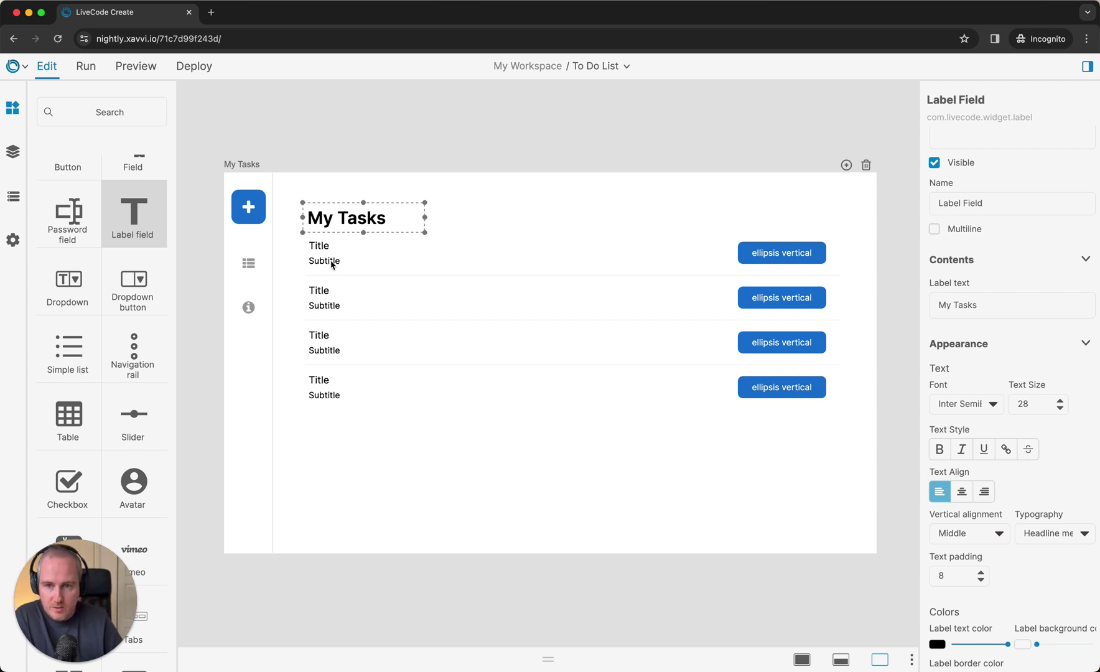
{"action": "left_click", "coordinate": [340, 279]}
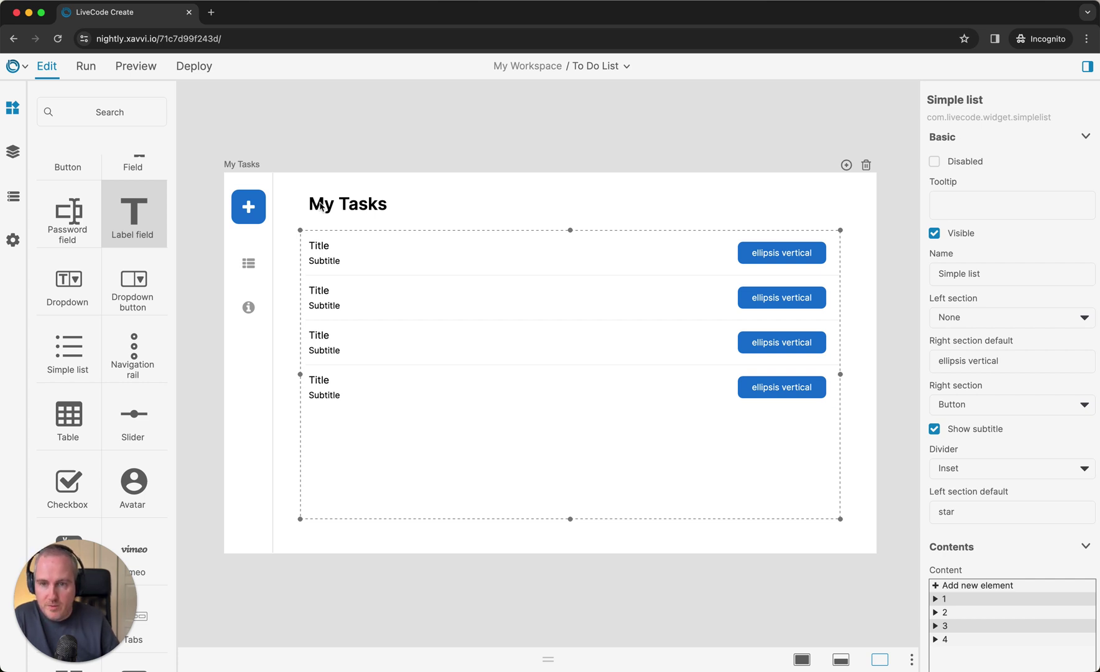
{"action": "left_click", "coordinate": [321, 207]}
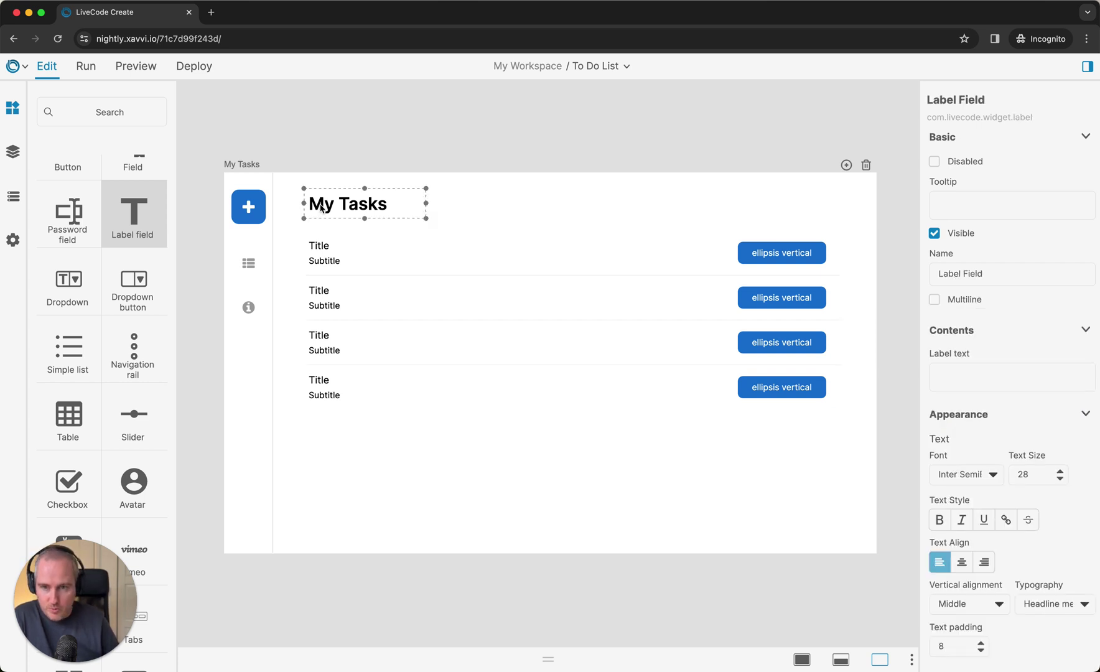
{"action": "key", "text": "Left"}
{"action": "key", "text": "Left"}
{"action": "key", "text": "Left"}
{"action": "key", "text": "Left"}
{"action": "key", "text": "Down"}
{"action": "key", "text": "Down"}
{"action": "key", "text": "Down"}
{"action": "key", "text": "Down"}
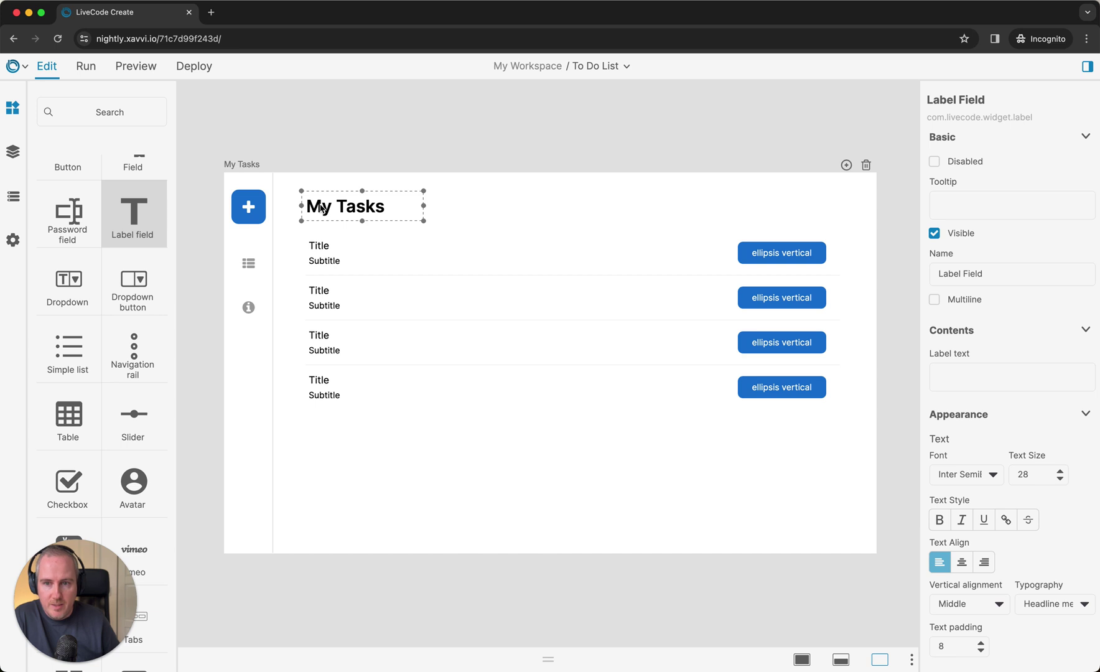